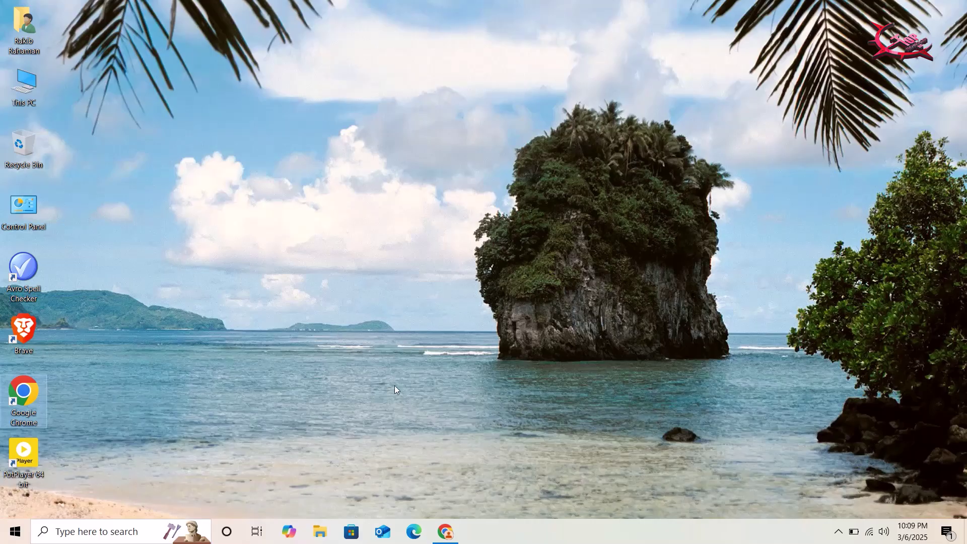
Step: Open Google Chrome, search for "file converter io" and open the File Converter website from the results
click(452, 538)
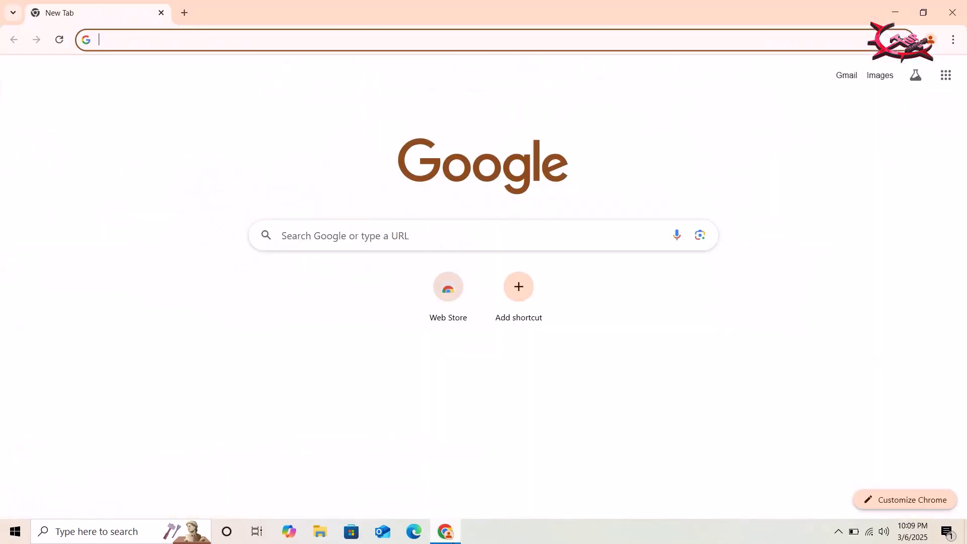
text(f)
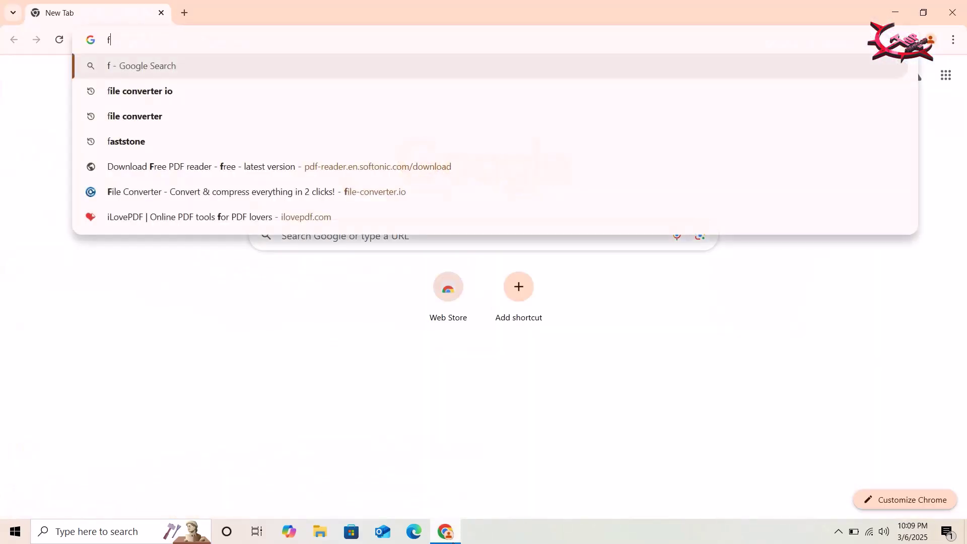
click(153, 92)
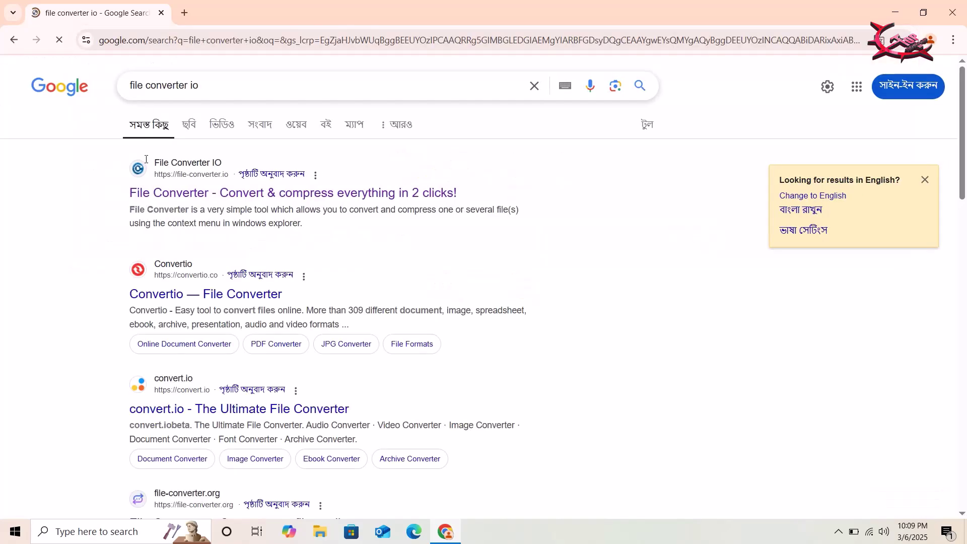
click(180, 192)
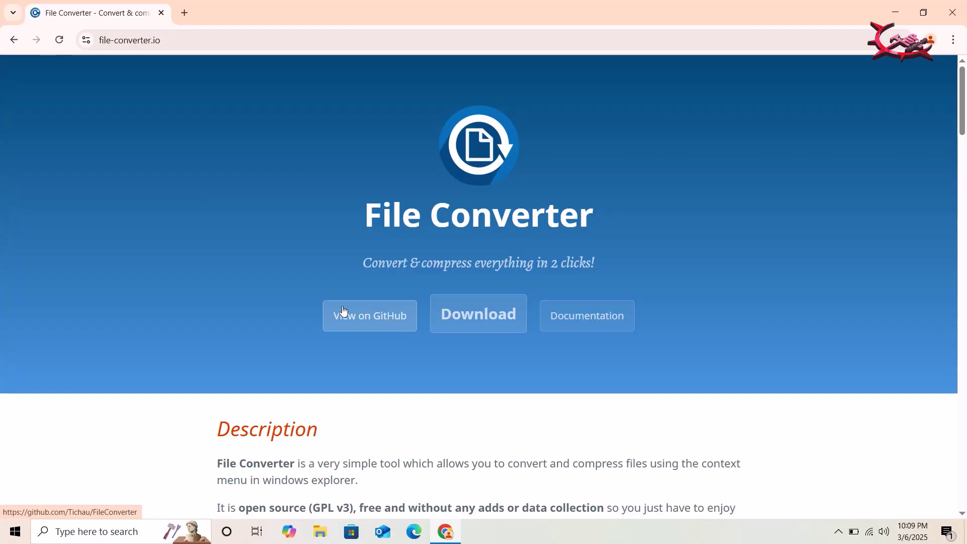
Step: Examine the File Converter page, including its description, supported formats, settings preview, translations and downloads sections
scroll(342, 309, down, 6)
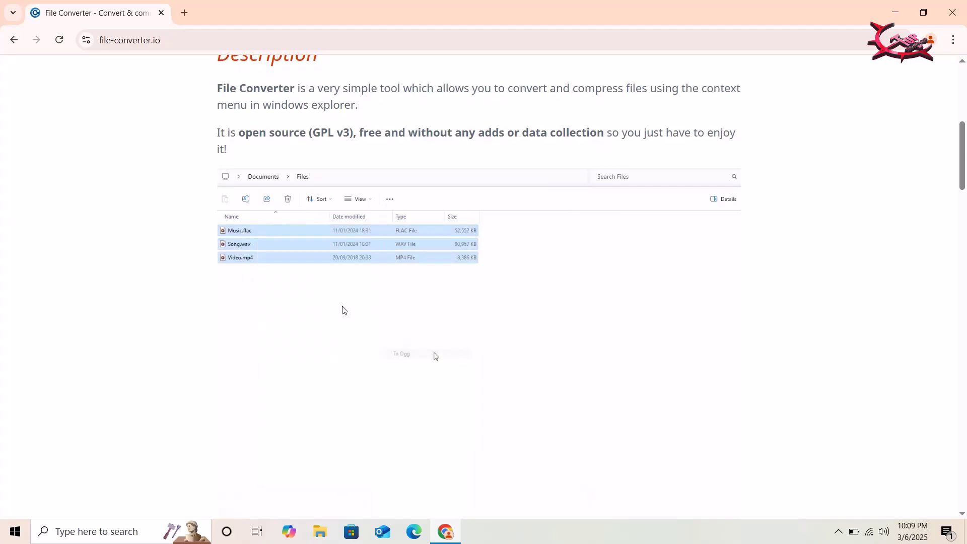
scroll(342, 310, down, 3)
scroll(342, 309, down, 4)
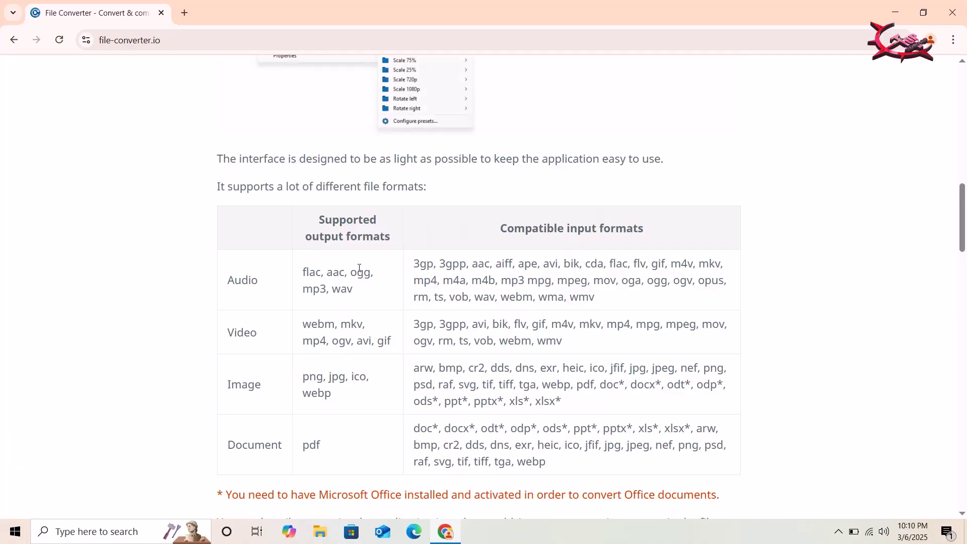
scroll(359, 268, down, 12)
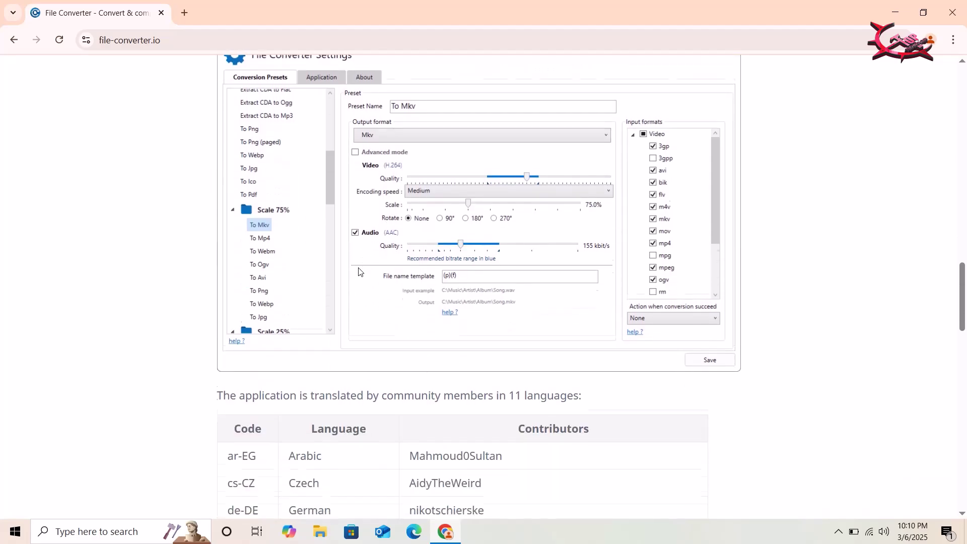
scroll(359, 271, down, 20)
scroll(359, 272, up, 6)
scroll(359, 272, up, 15)
scroll(359, 272, down, 18)
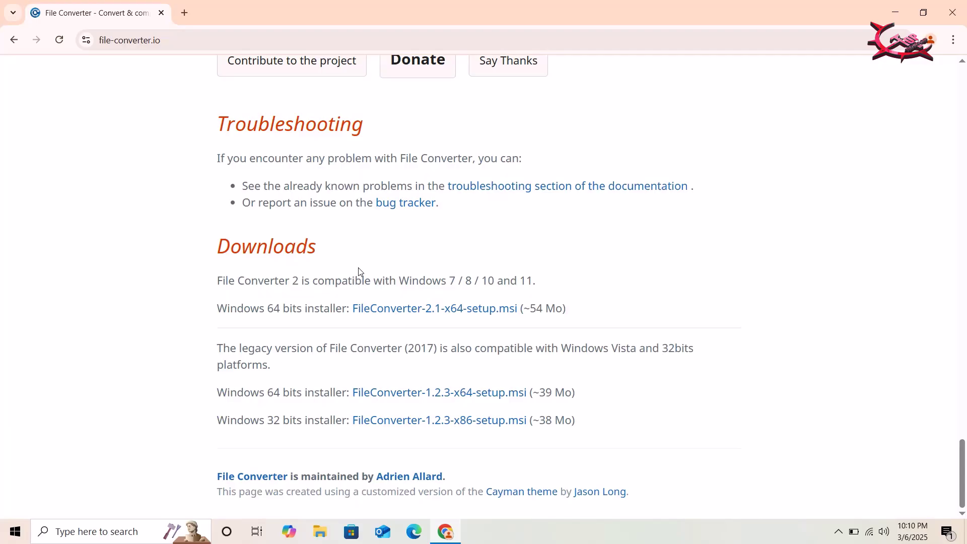
scroll(359, 272, up, 20)
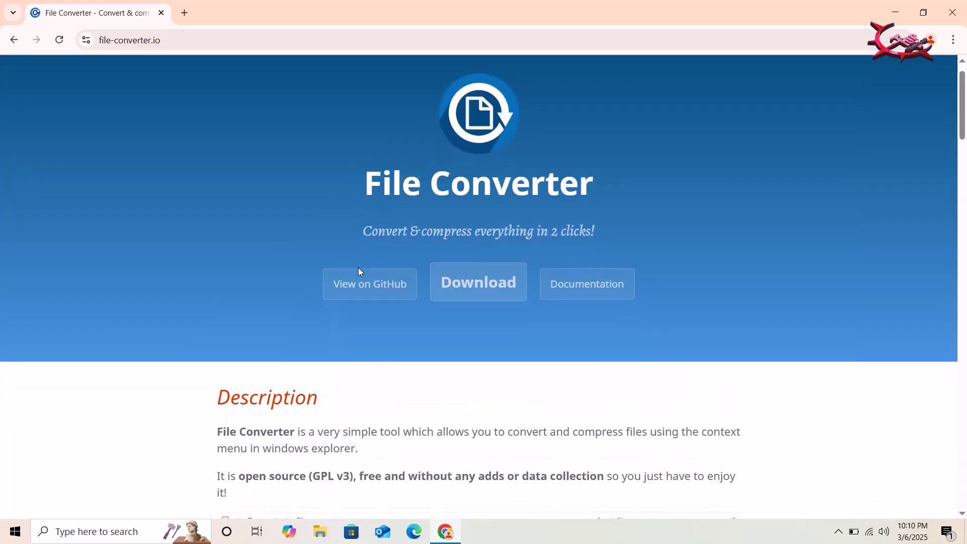
Step: Download the File Converter installer from its website and open the full download history
click(475, 314)
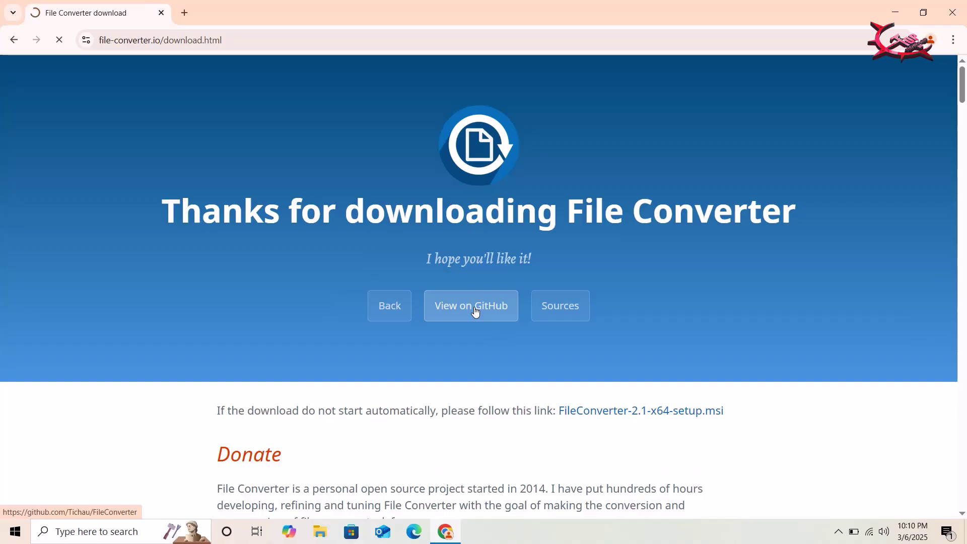
click(908, 40)
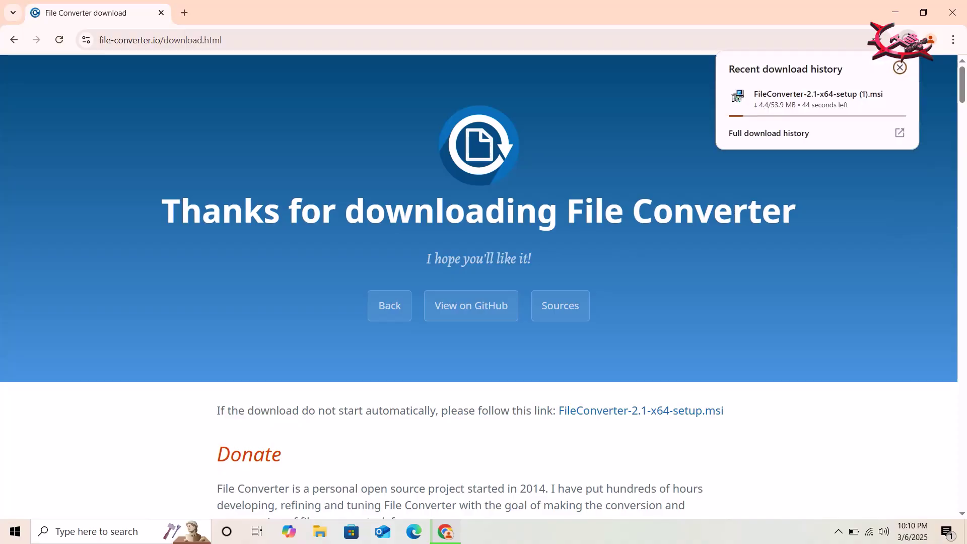
click(820, 135)
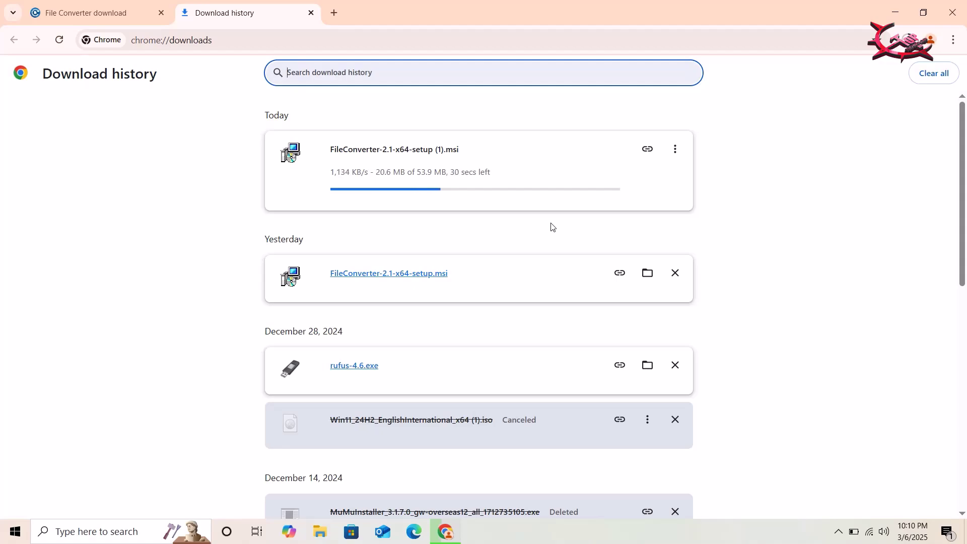
Step: Launch yesterday's FileConverter-2.1-x64-setup.msi from the download history
right_click(422, 279)
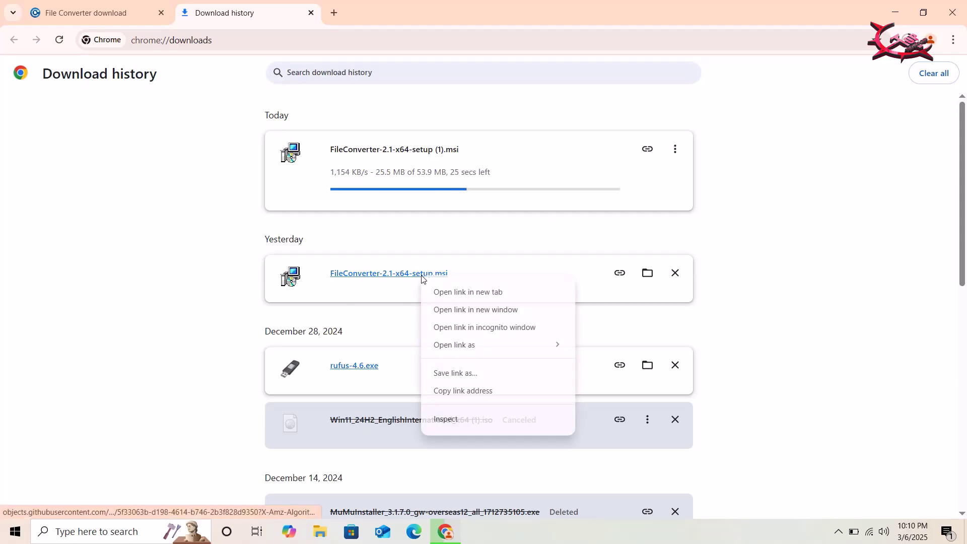
click(441, 293)
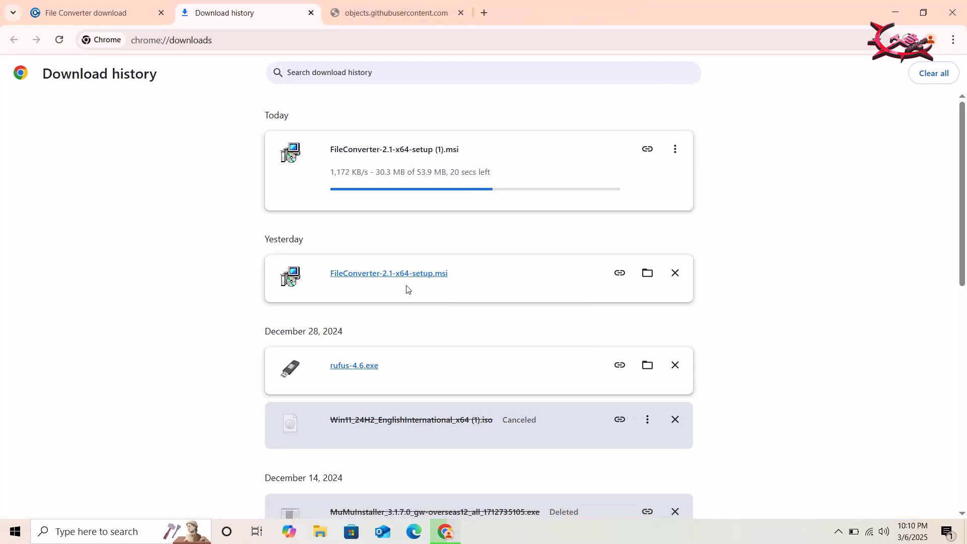
click(419, 280)
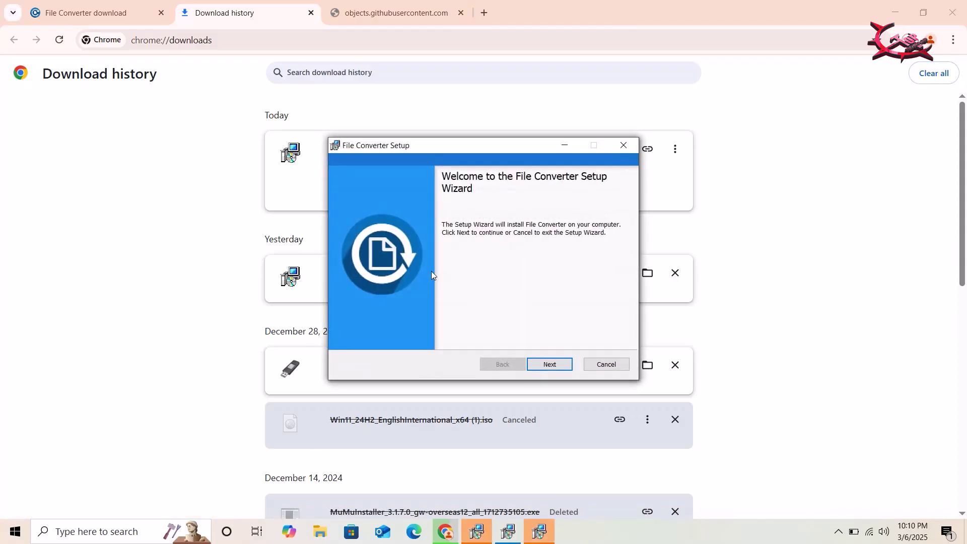
Step: Accept the license agreement, keep the destination folder C:\Program Files\File Converter\ and start the File Converter installation
click(545, 367)
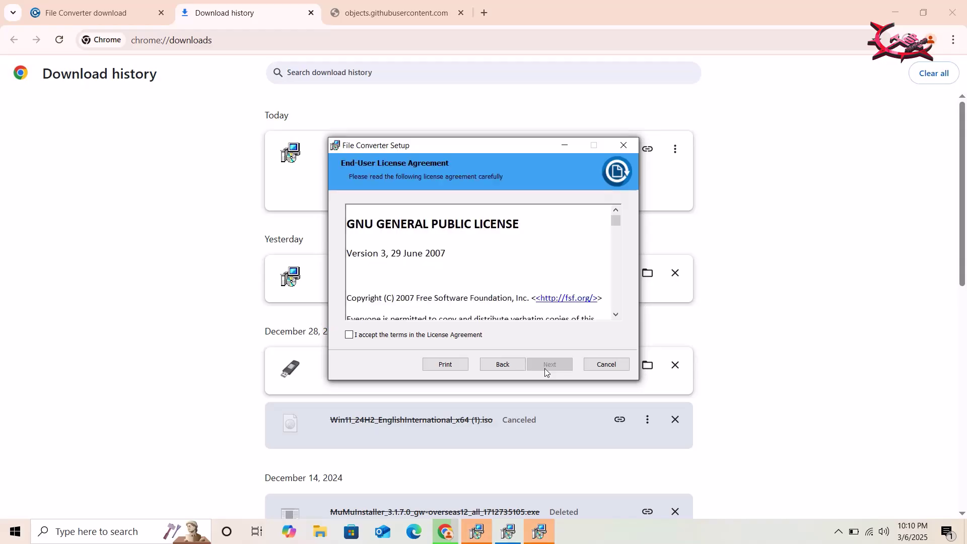
click(438, 336)
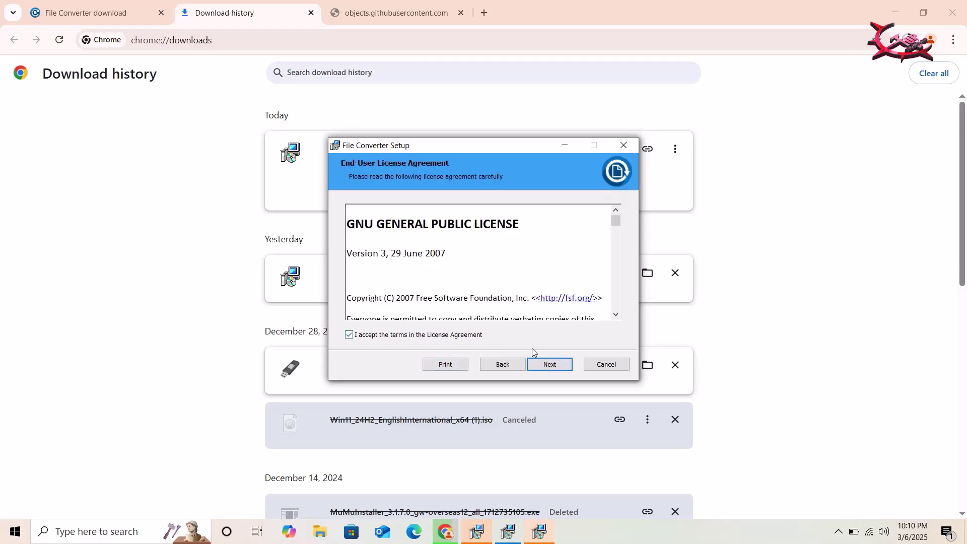
click(545, 365)
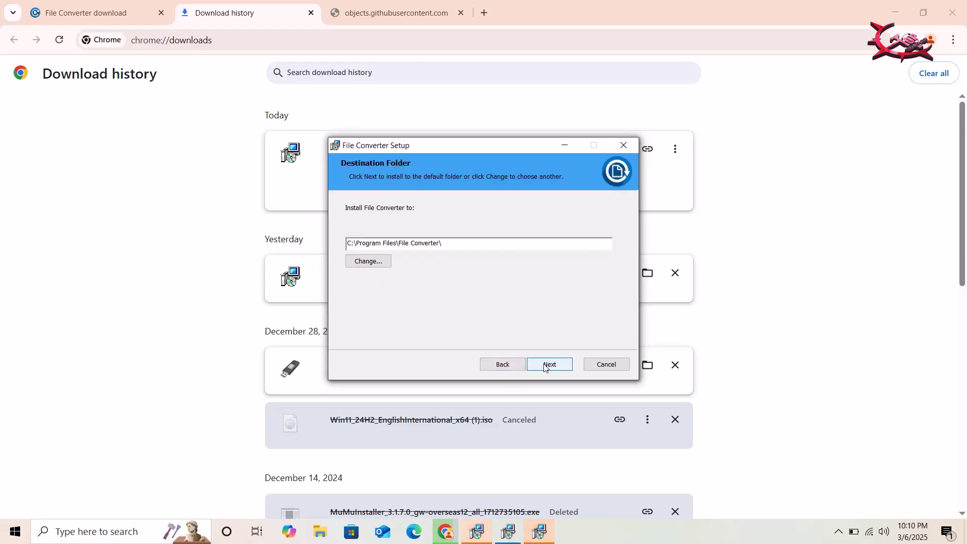
click(543, 366)
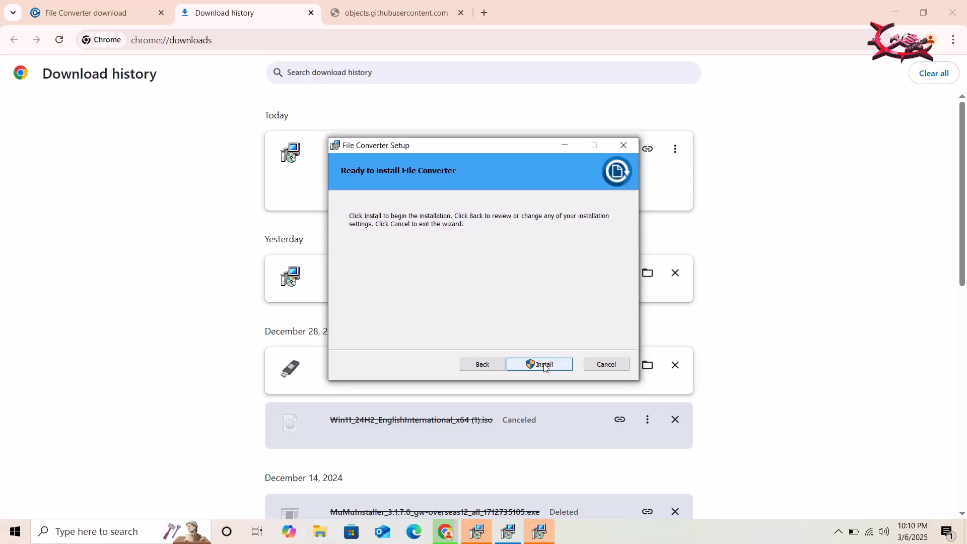
click(544, 365)
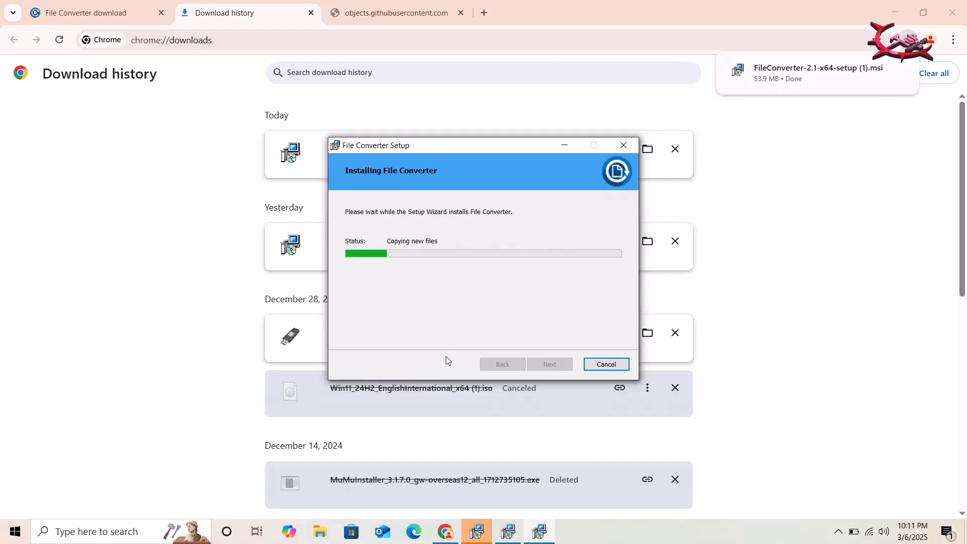
Step: Minimize the browser and finish the completed File Converter setup wizard
mouse_move(826, 86)
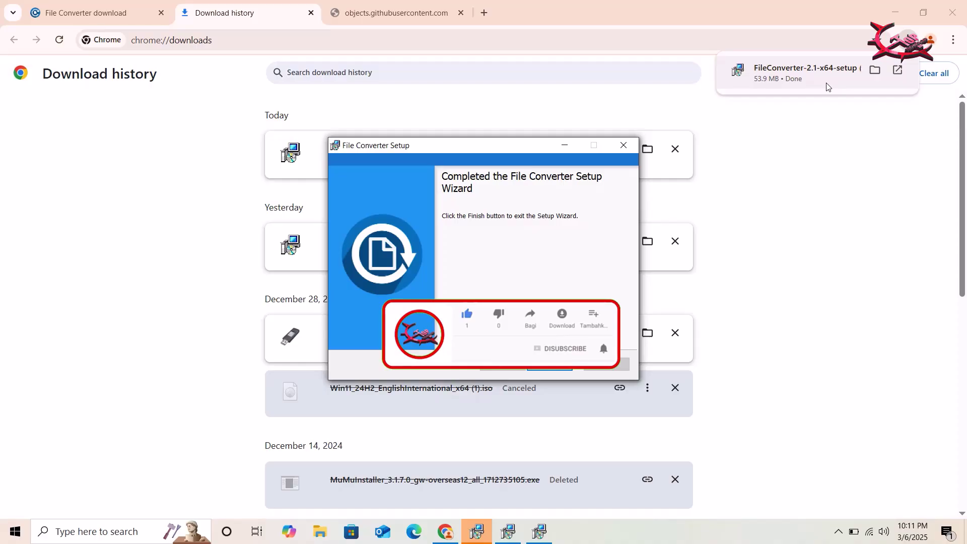
click(888, 4)
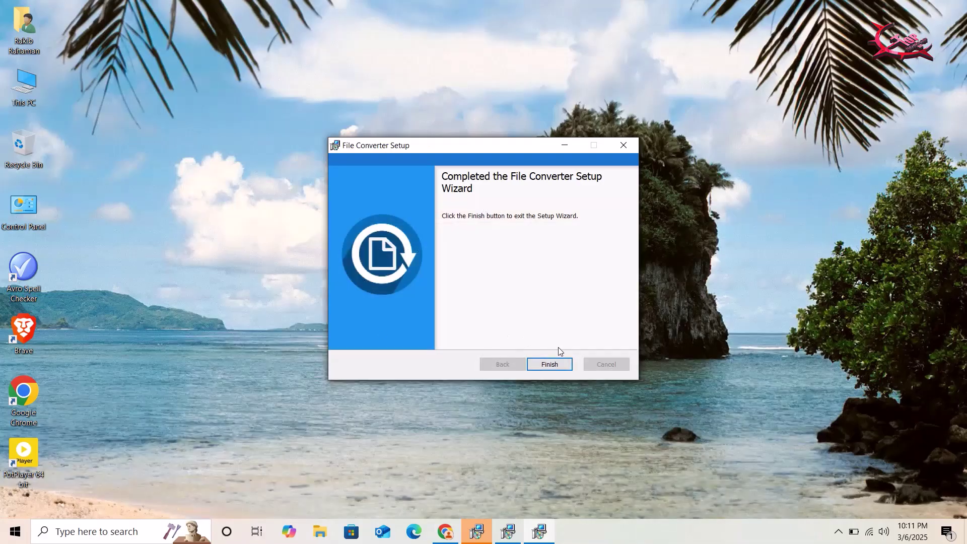
click(560, 366)
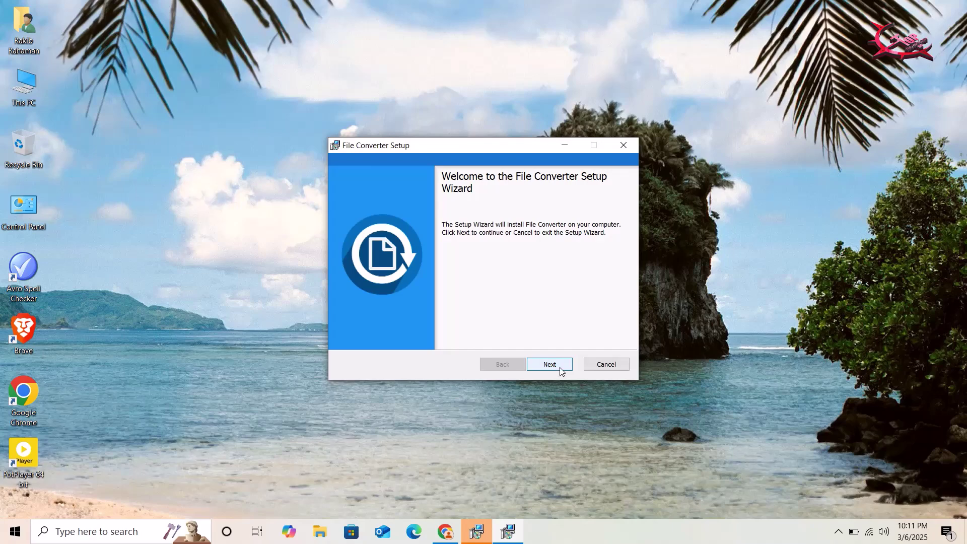
Step: Cancel and close the two duplicate File Converter setup wizards that are still open
click(558, 367)
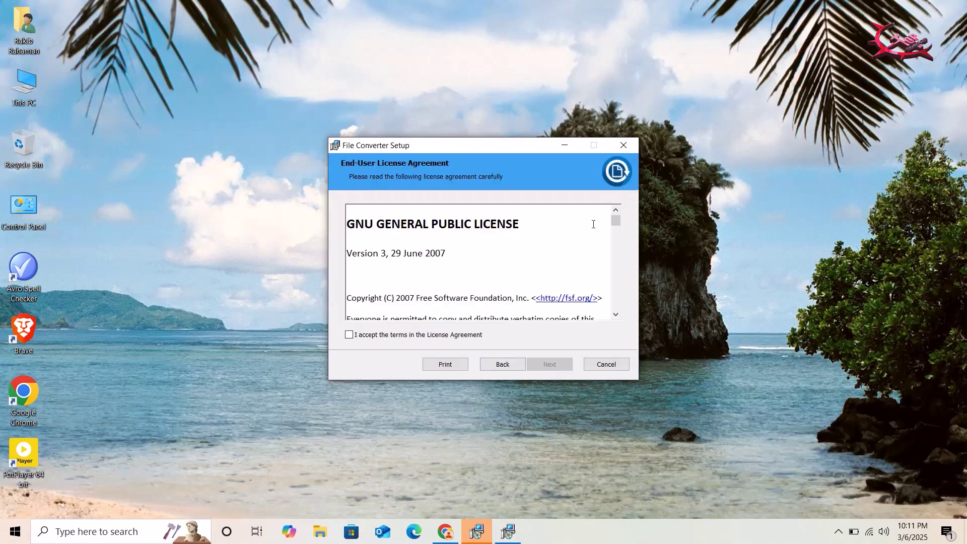
click(625, 147)
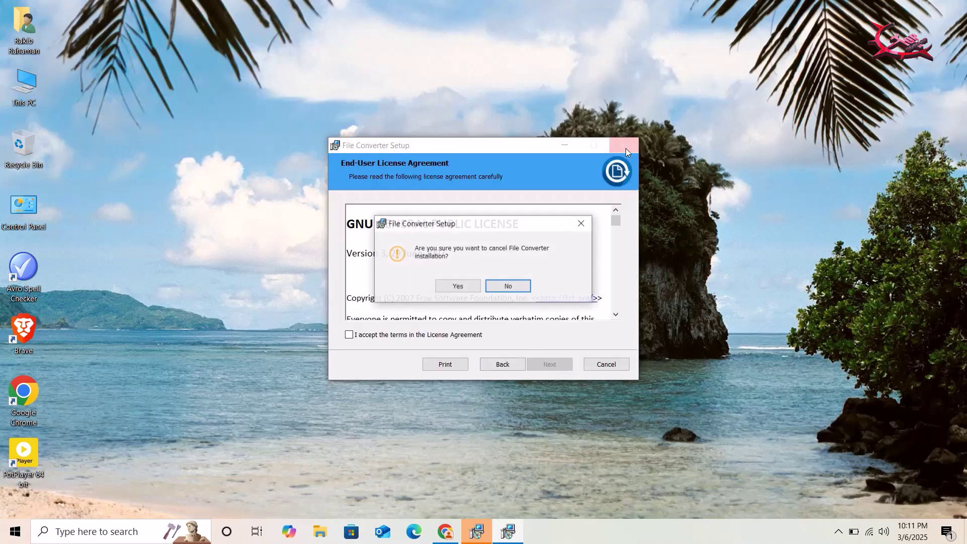
click(460, 291)
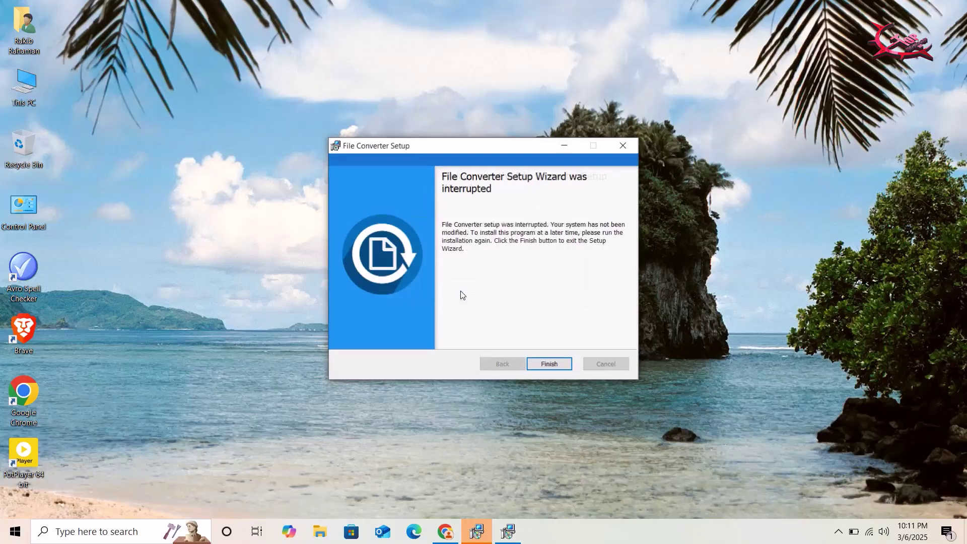
click(544, 365)
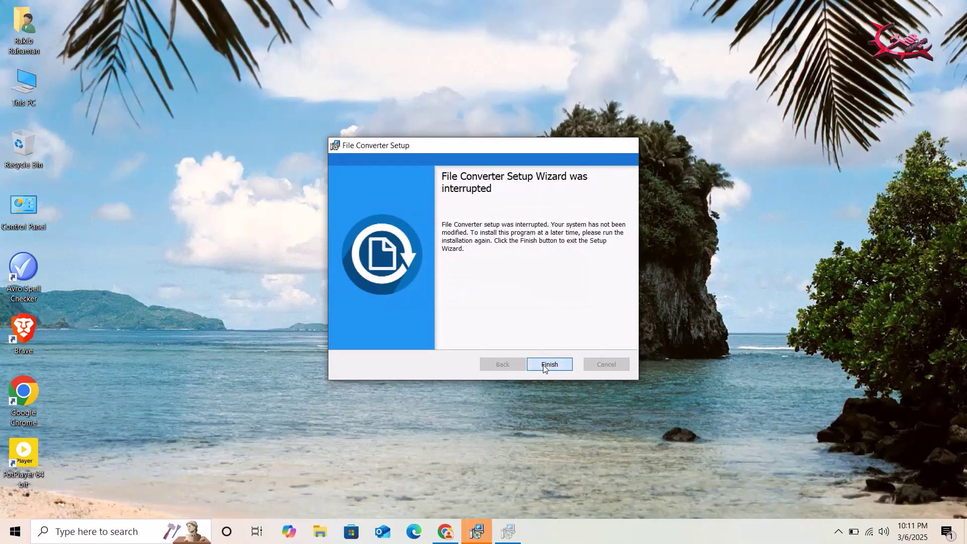
click(544, 365)
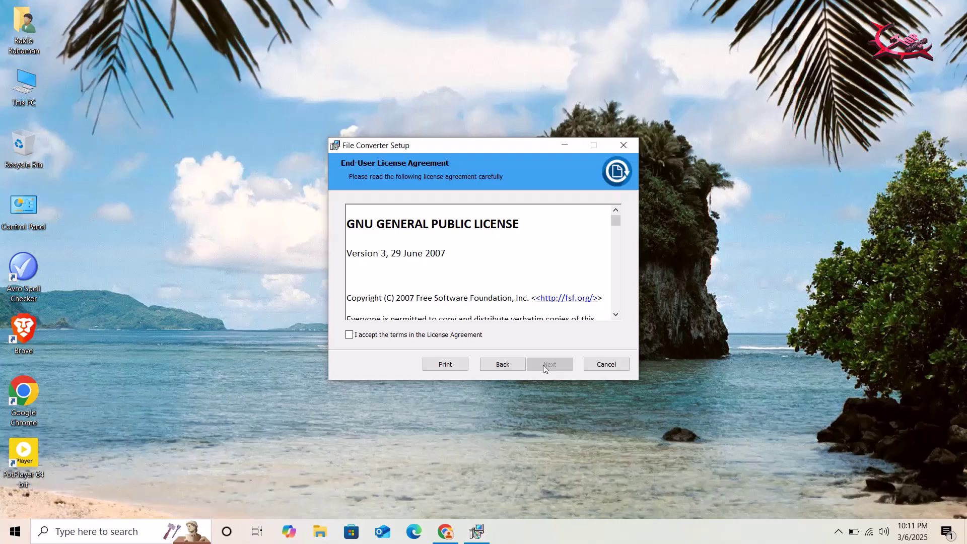
click(623, 145)
click(476, 285)
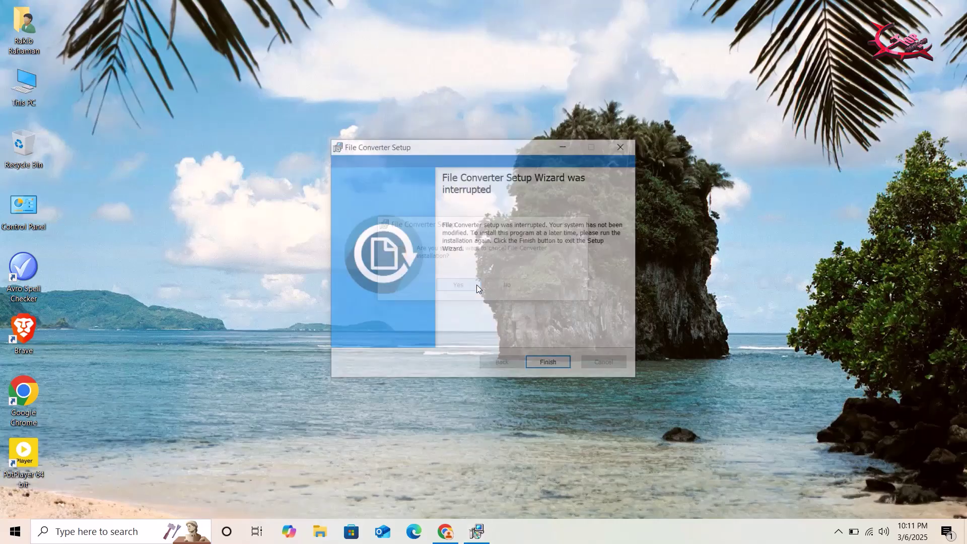
click(624, 146)
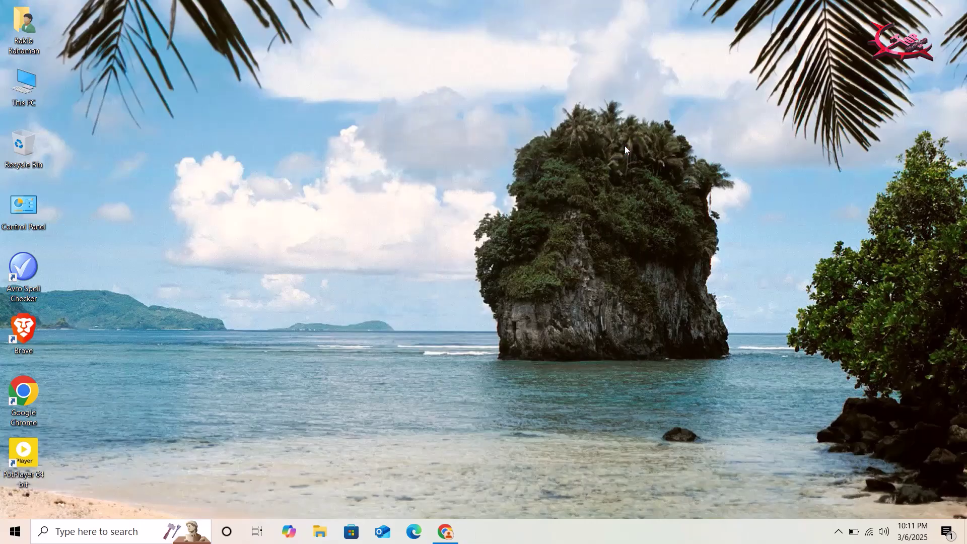
Step: Open the installed File Converter application and look through its list of conversion presets
click(56, 531)
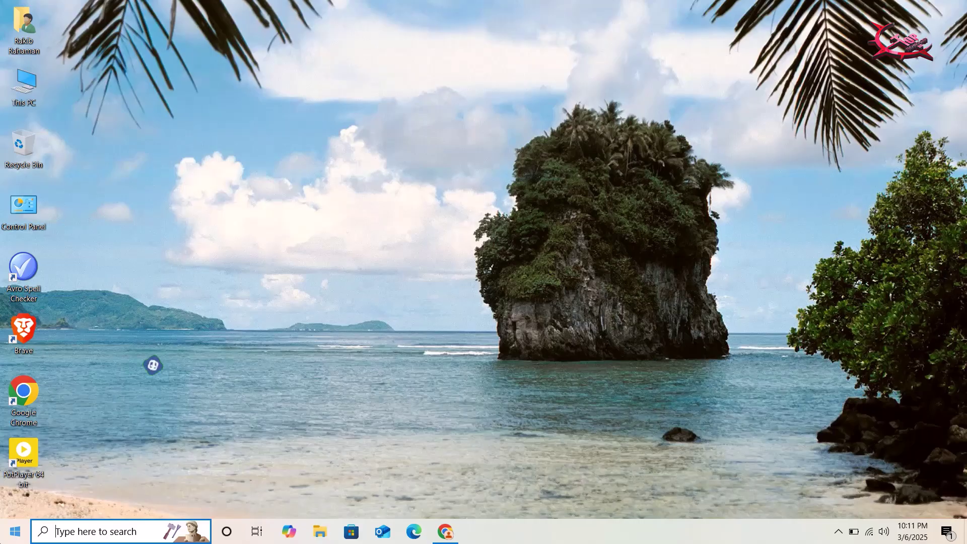
click(119, 186)
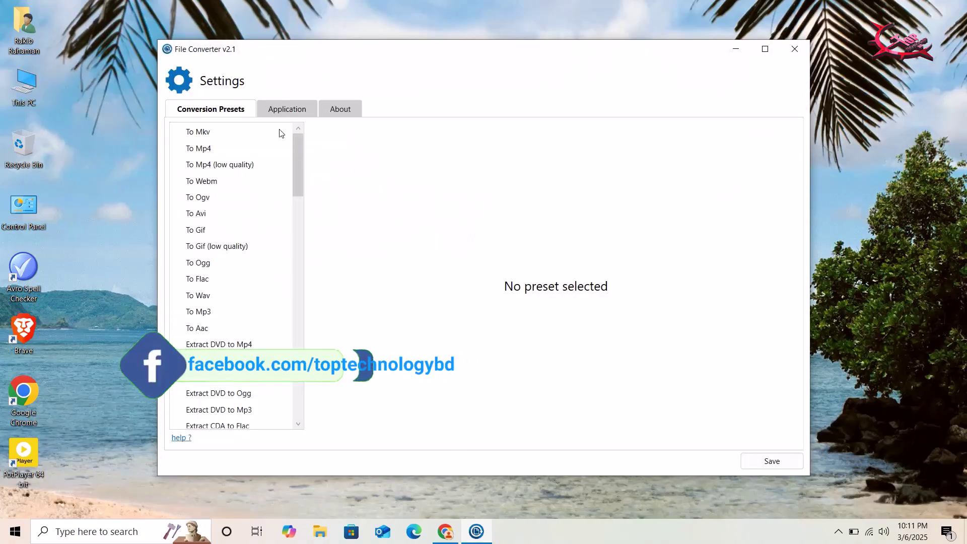
scroll(238, 218, down, 12)
scroll(237, 218, down, 10)
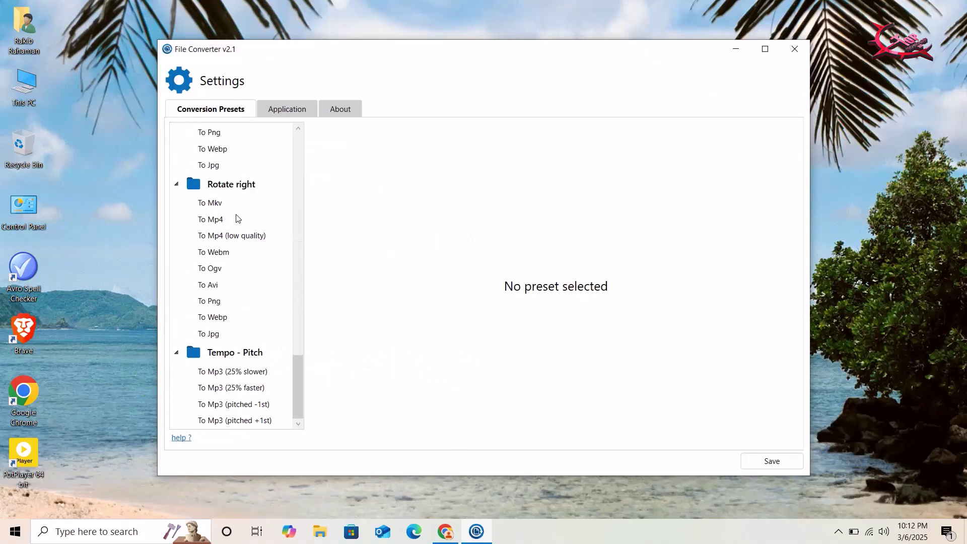
scroll(238, 218, up, 15)
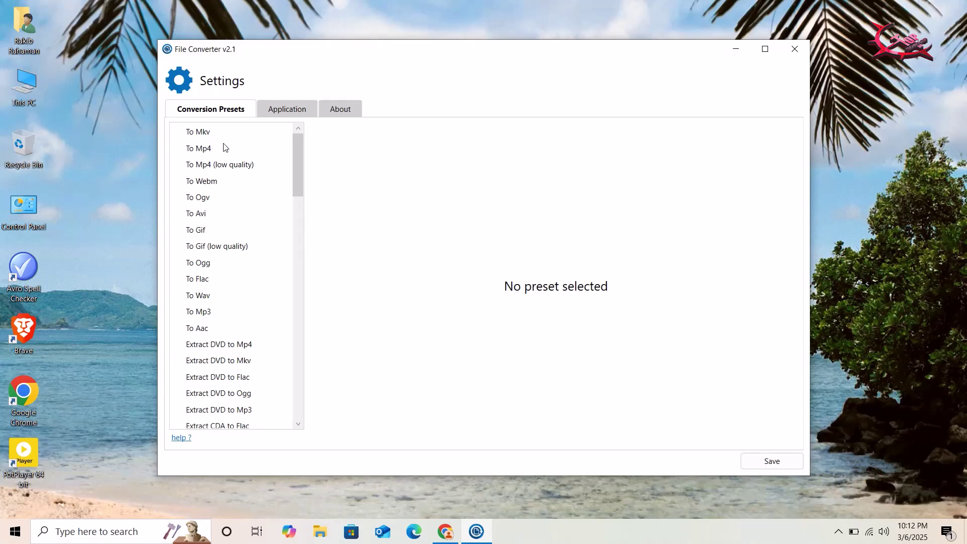
scroll(254, 211, down, 5)
scroll(254, 210, down, 5)
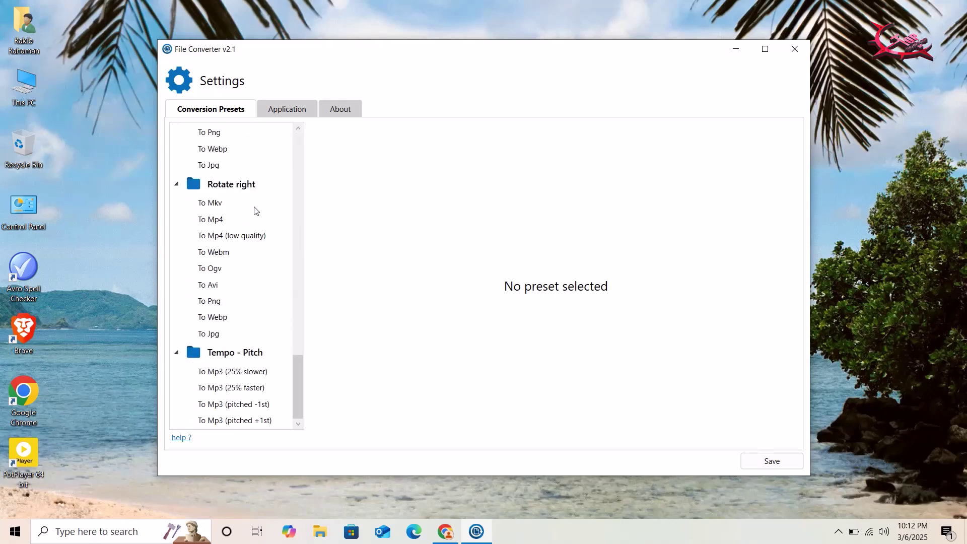
Step: Review File Converter's application settings and its version information, then close the Settings window
click(293, 115)
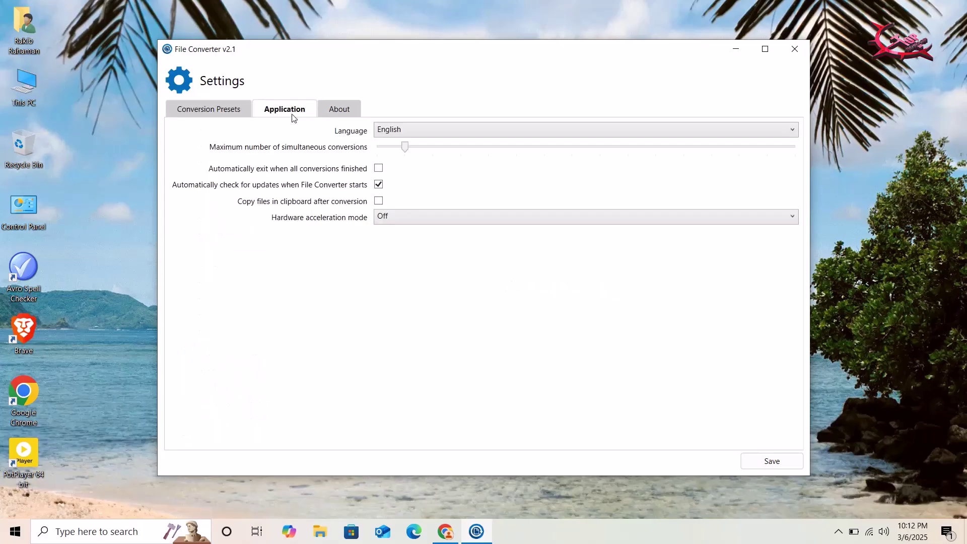
click(342, 106)
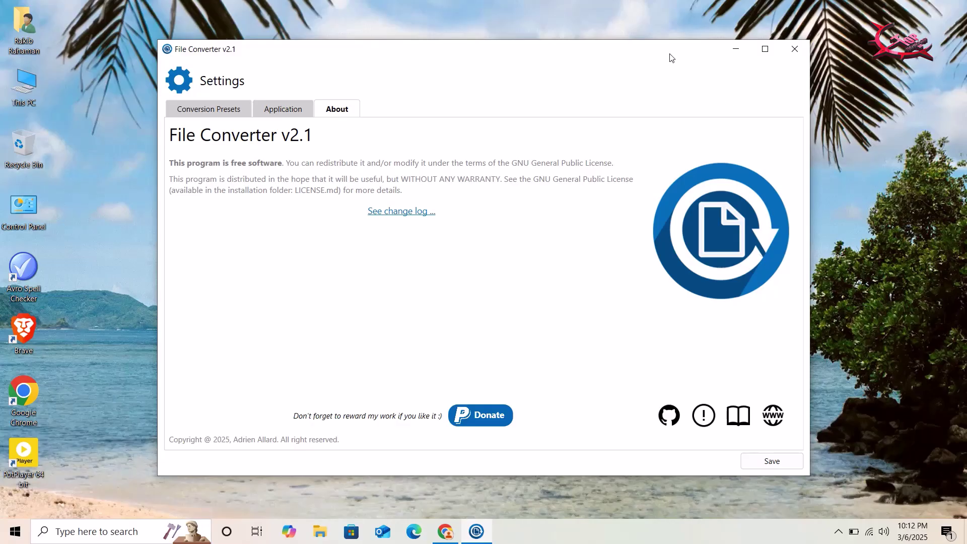
click(794, 48)
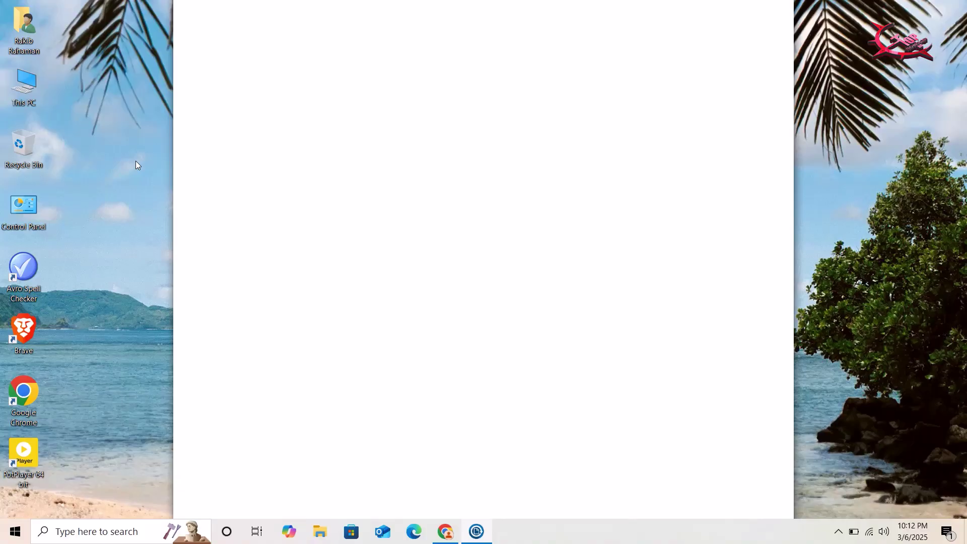
Step: Switch to File Explorer, bring the D:\Bandicam\windos folder to the front and maximize its window
click(314, 542)
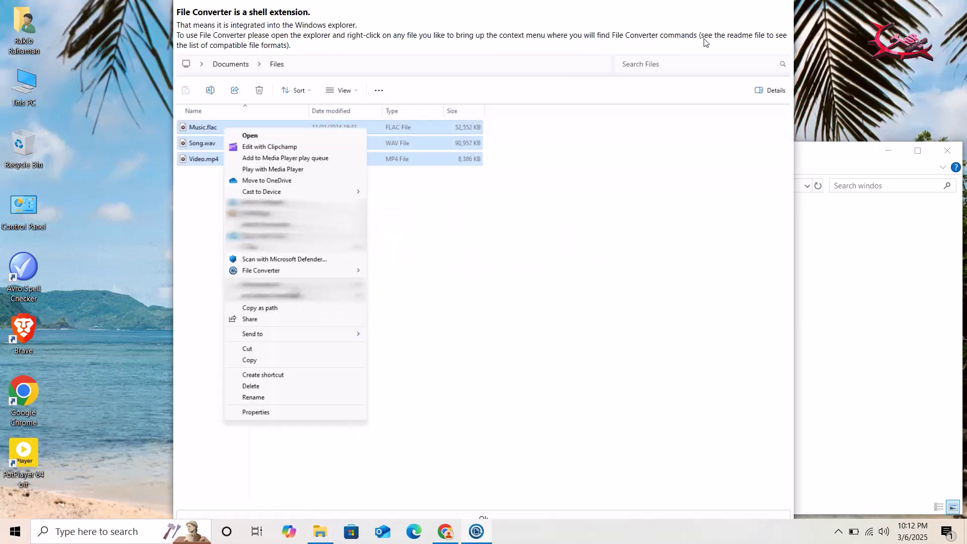
mouse_move(308, 272)
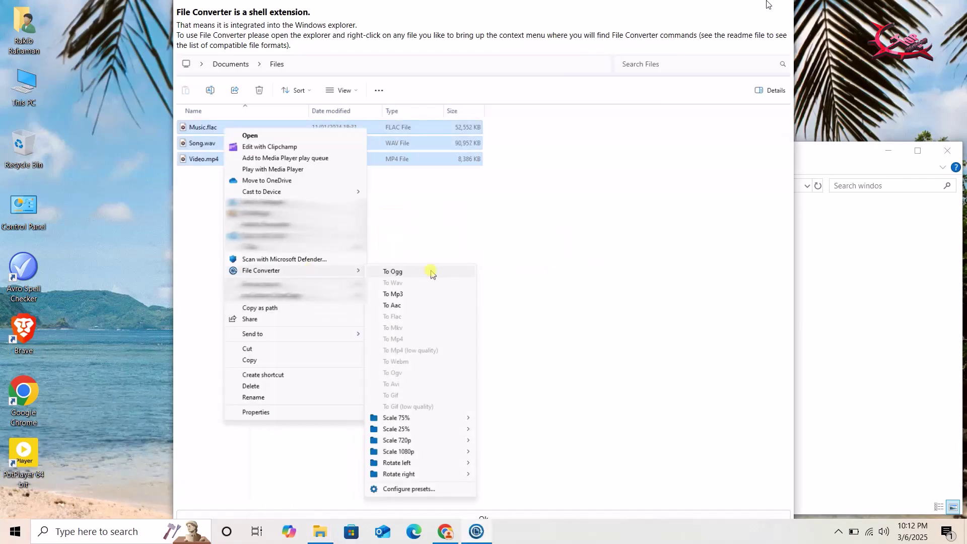
click(430, 272)
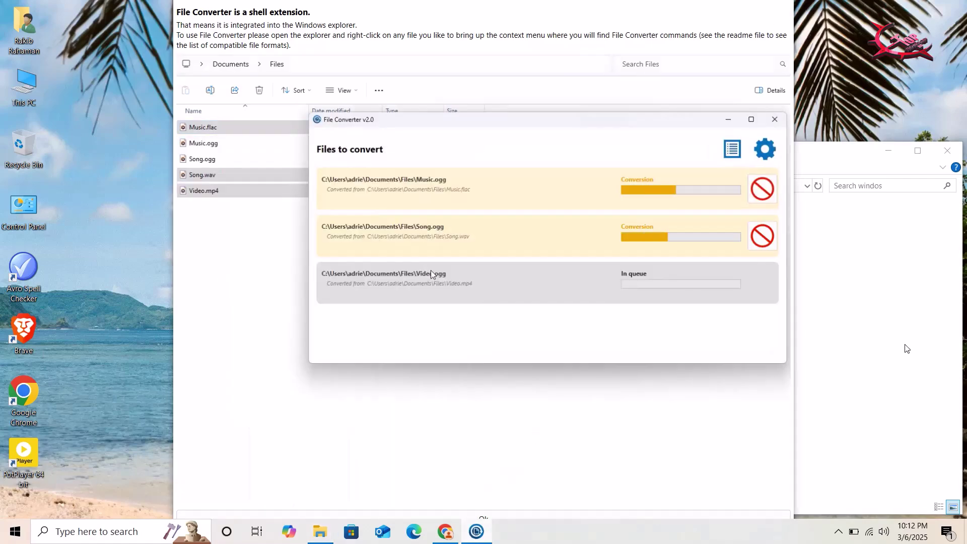
click(905, 347)
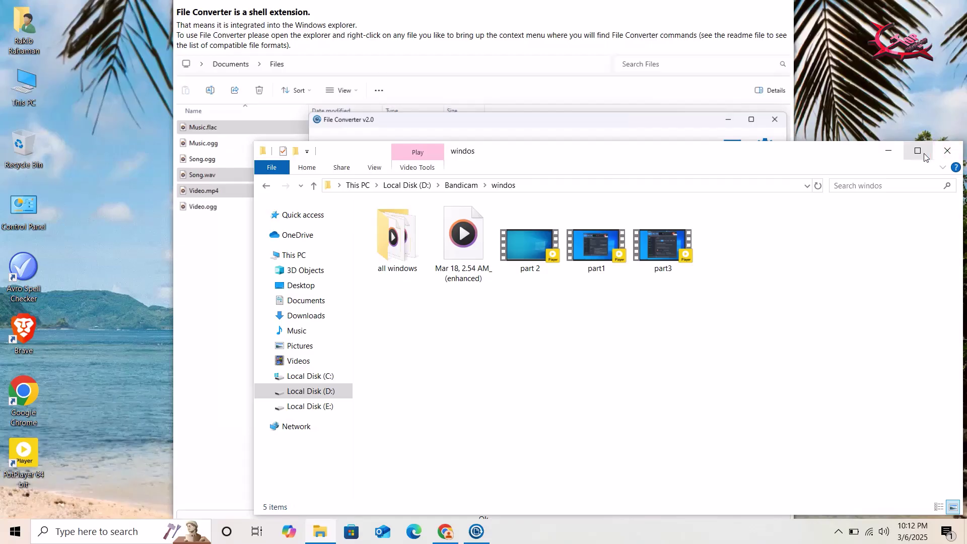
click(917, 150)
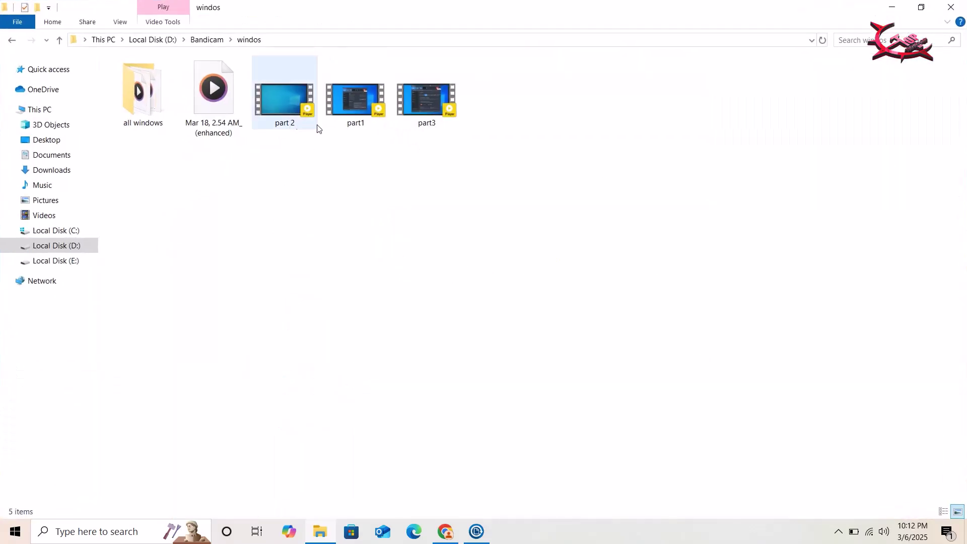
Step: Convert the part1 video in the windos folder with File Converter's To Mkv preset
double_click(365, 117)
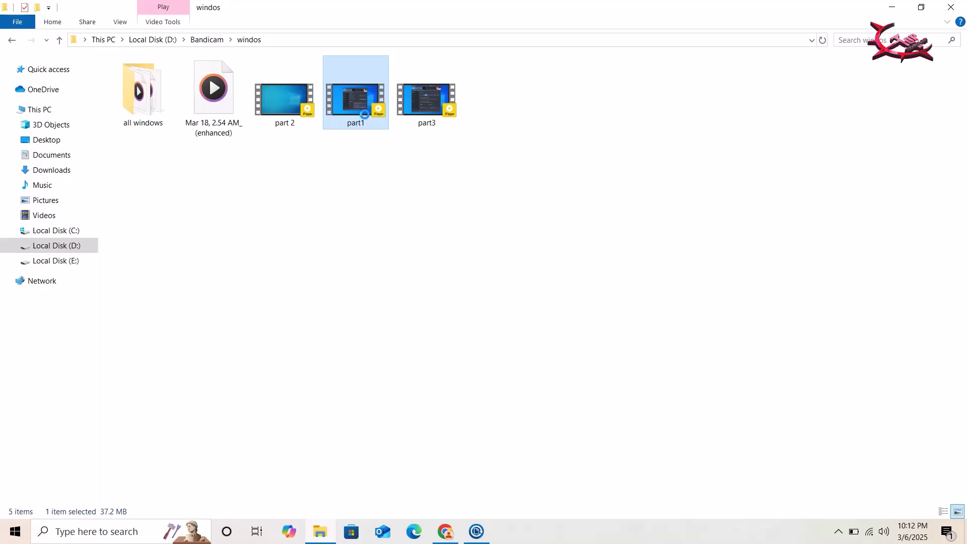
right_click(365, 116)
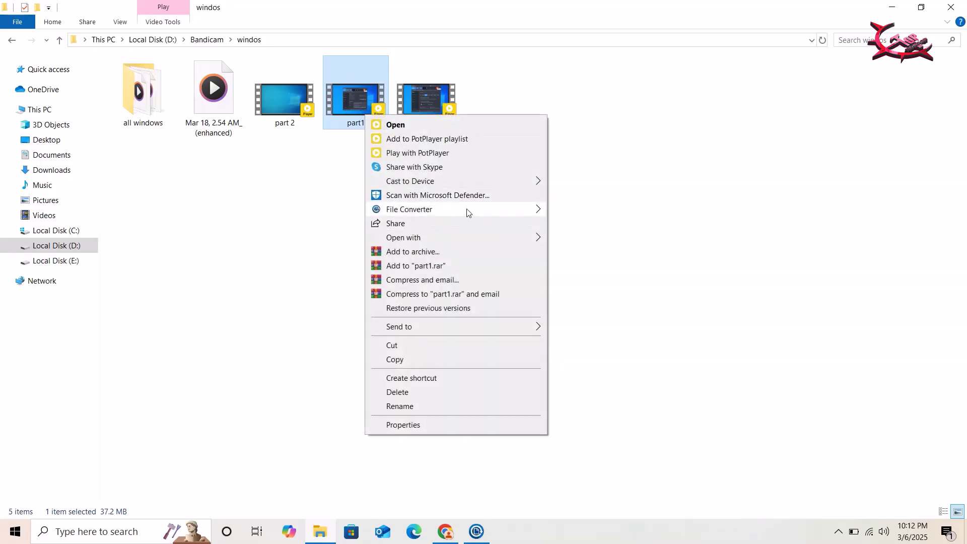
mouse_move(468, 210)
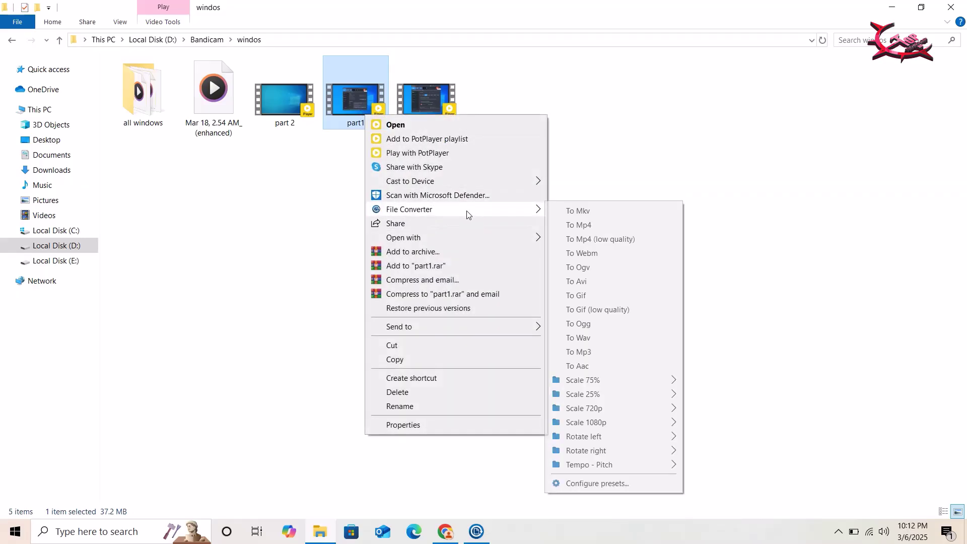
click(584, 212)
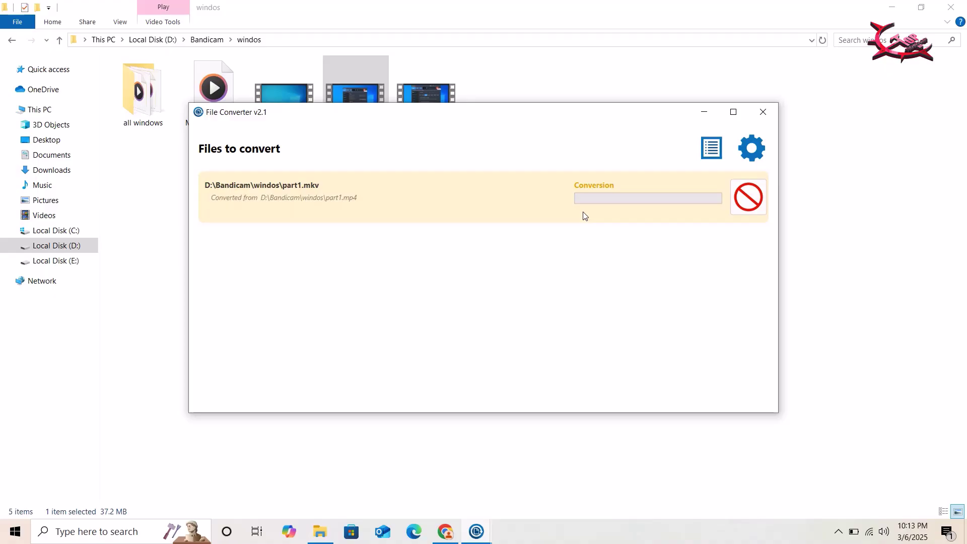
Step: Look over File Converter's application settings and the diagnostic logs while part1 is converting
click(751, 148)
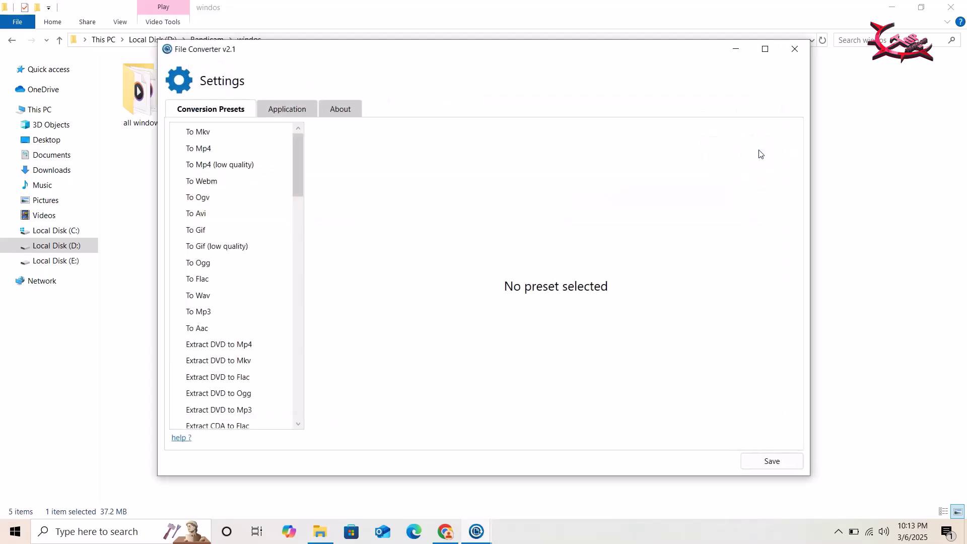
click(301, 110)
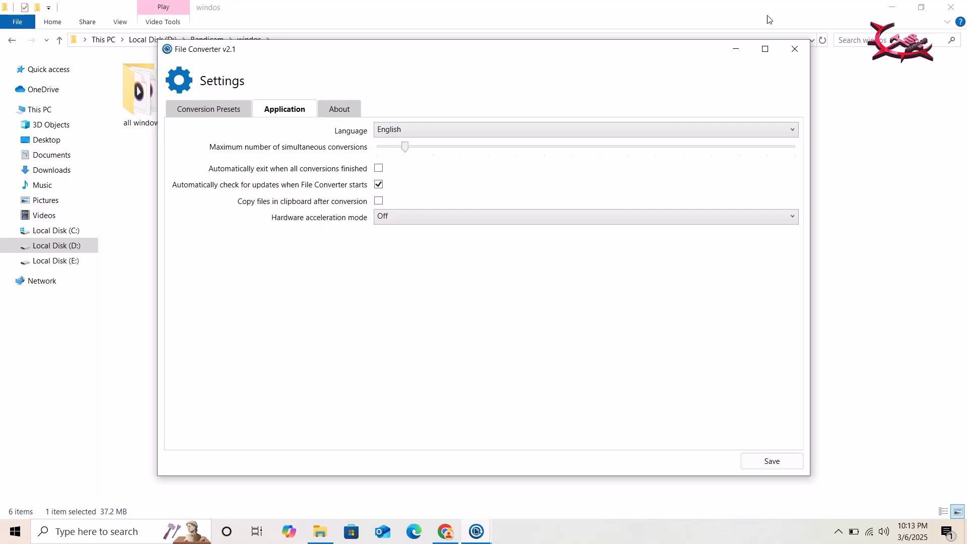
click(739, 49)
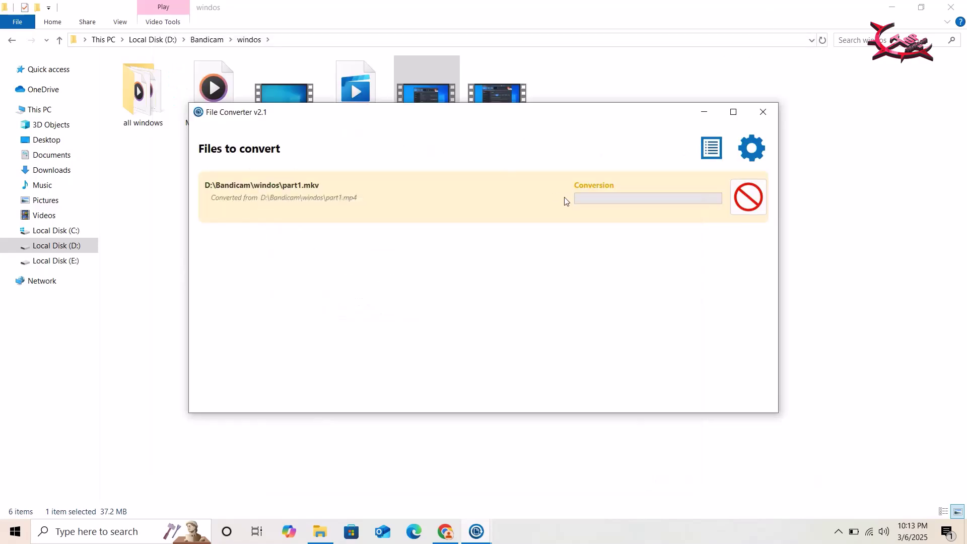
click(719, 152)
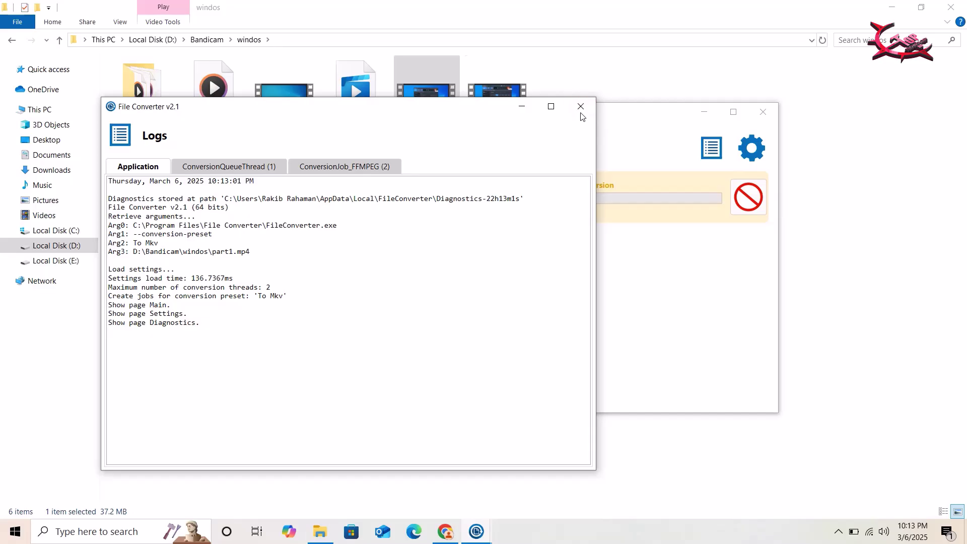
right_click(828, 275)
click(866, 341)
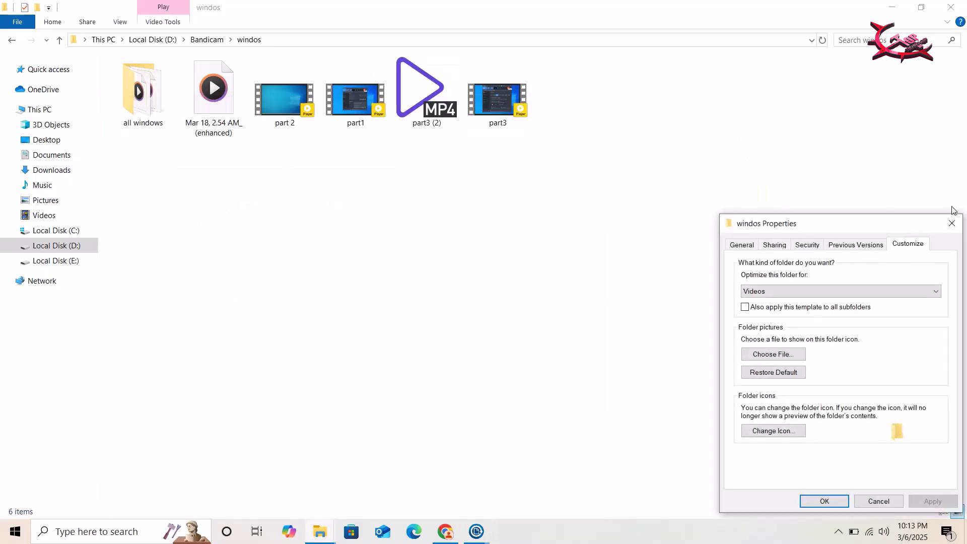
click(953, 224)
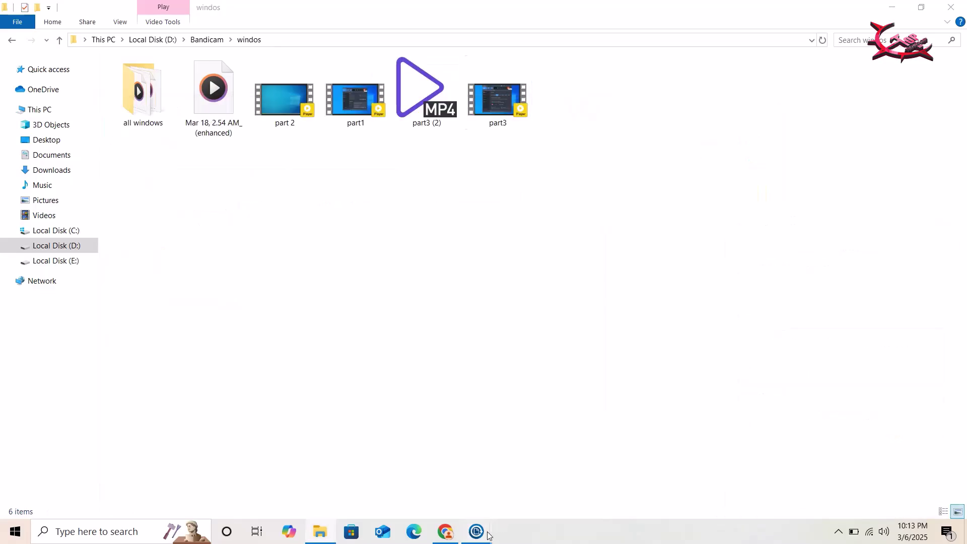
Step: Check the progress of the part3 to MP4 conversion in File Converter and minimize its window
mouse_move(487, 534)
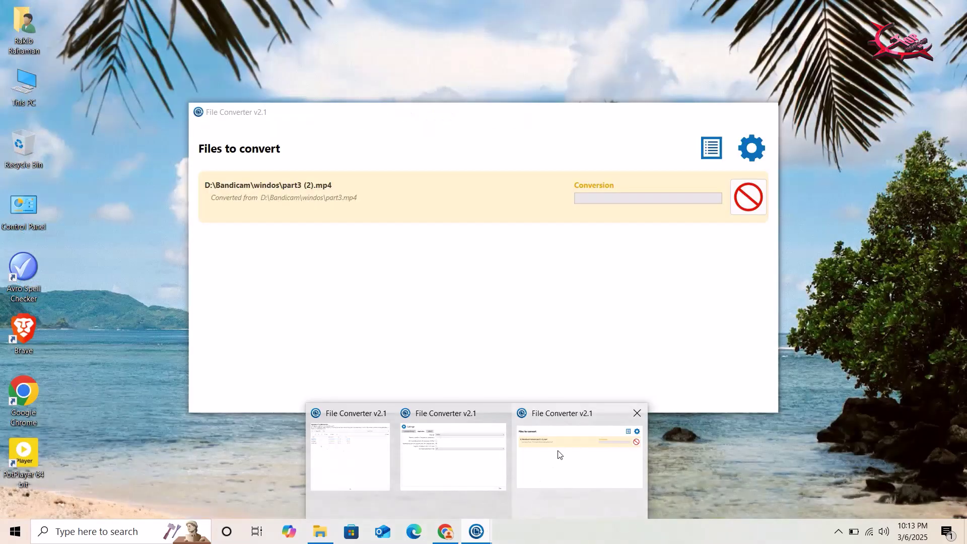
click(557, 455)
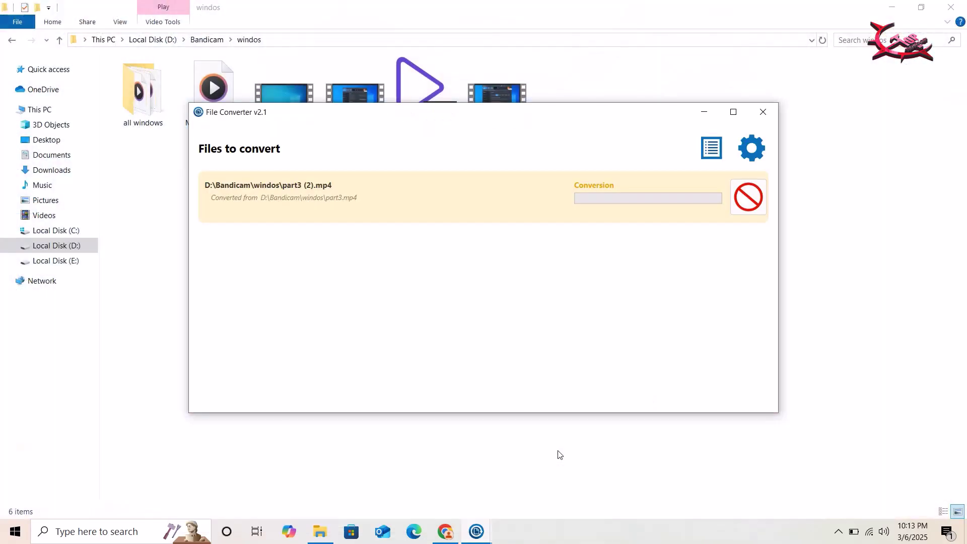
click(713, 119)
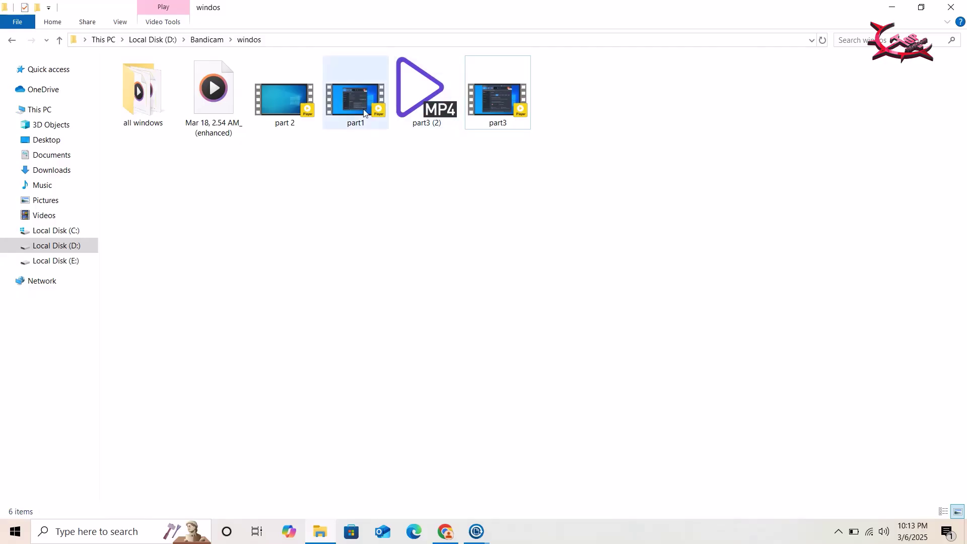
Step: Look at the File Converter options for the part1 video, open the preset configuration and close the Settings window
click(352, 120)
right_click(352, 120)
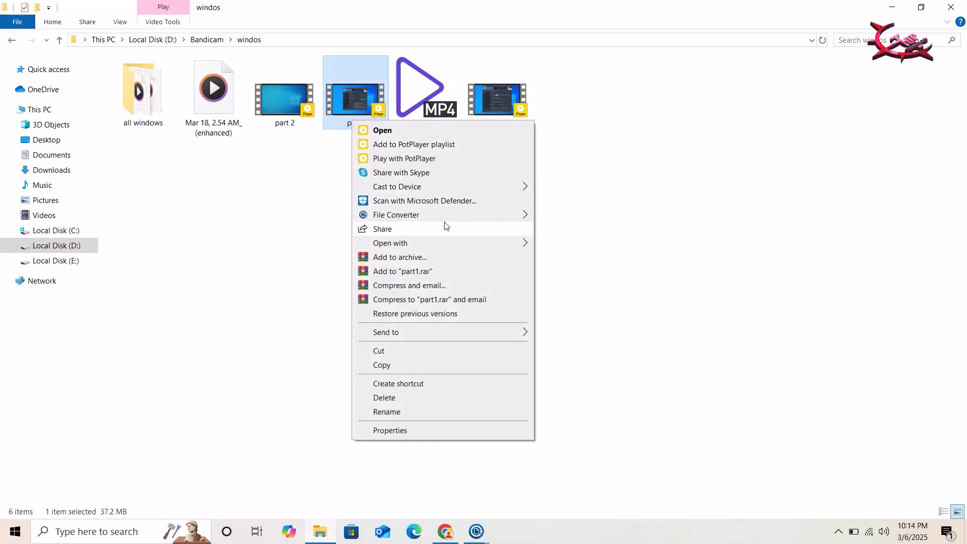
mouse_move(456, 220)
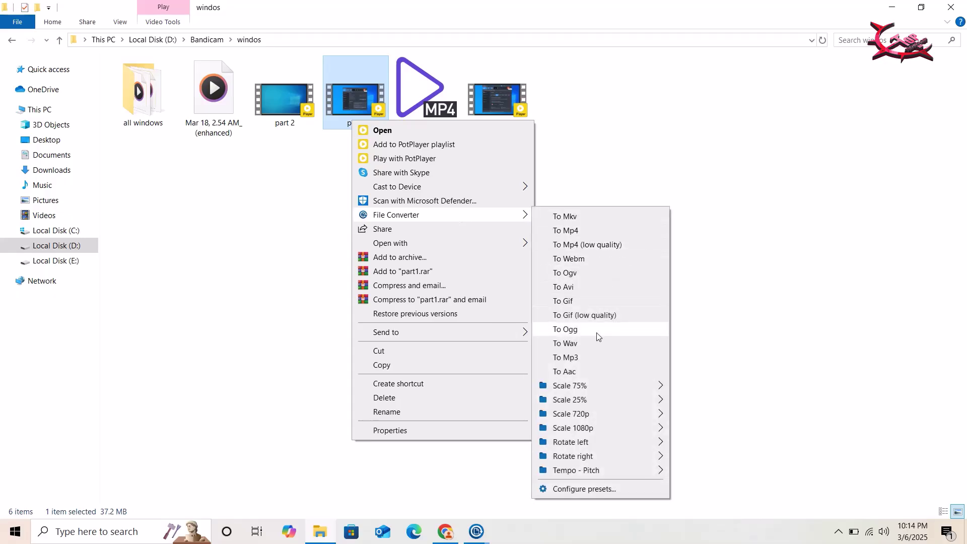
click(557, 488)
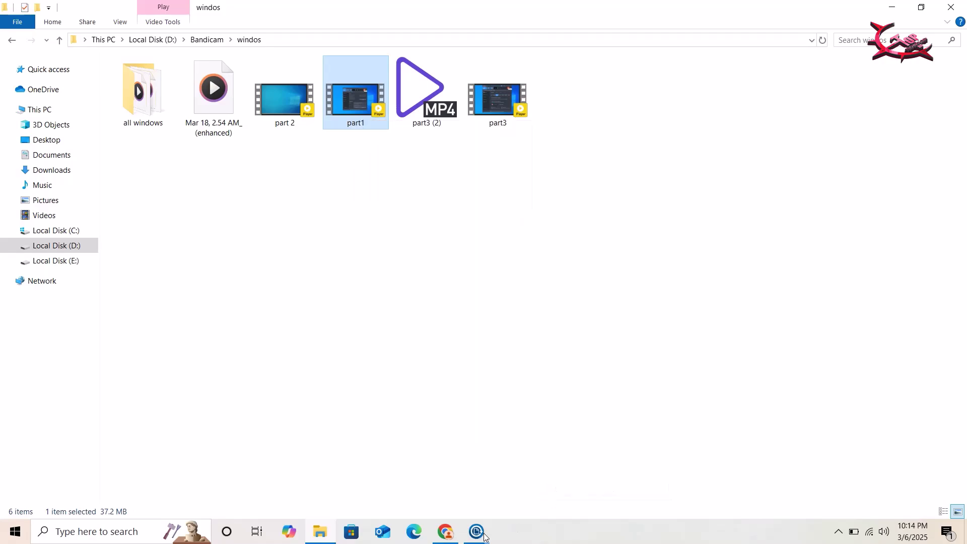
mouse_move(477, 531)
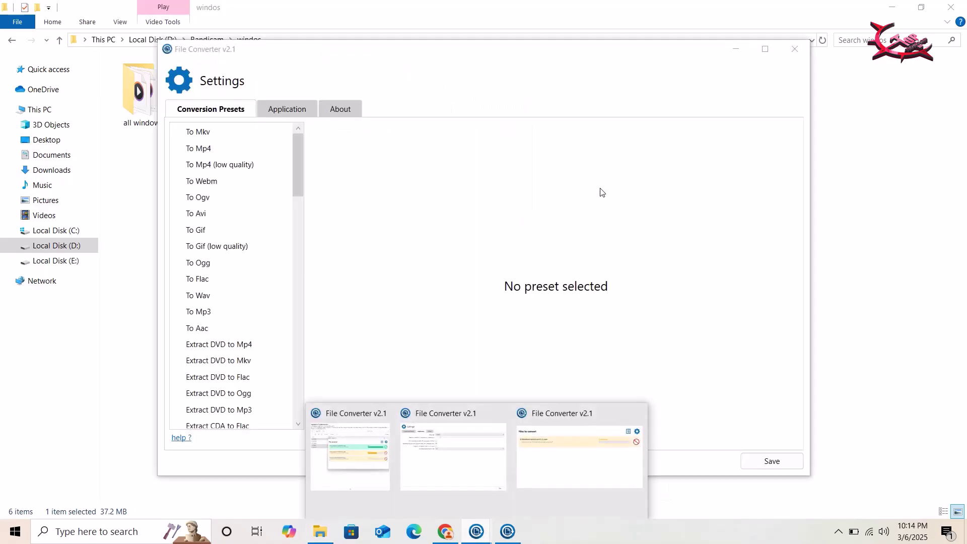
click(795, 49)
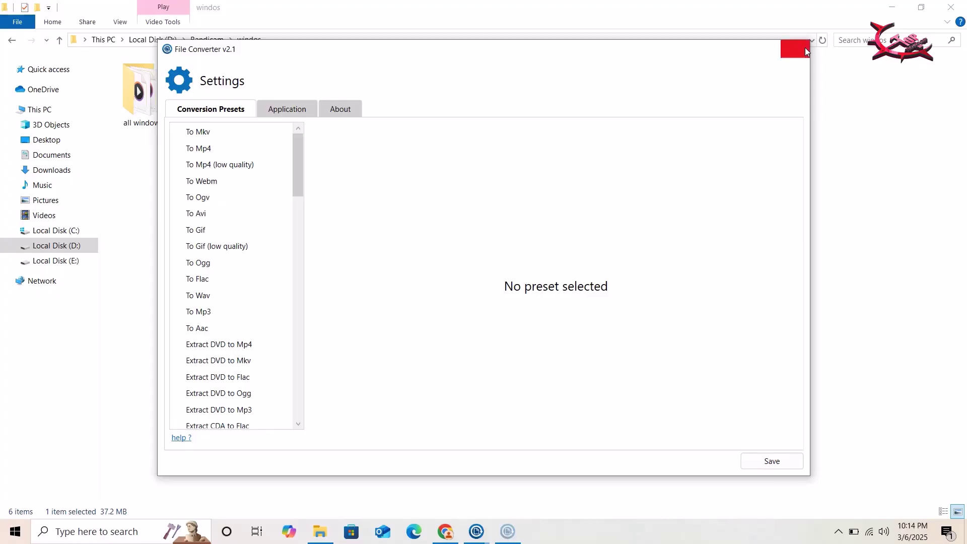
Step: Convert the part1 video with File Converter's To Mp3 preset and minimize the conversion window
right_click(363, 113)
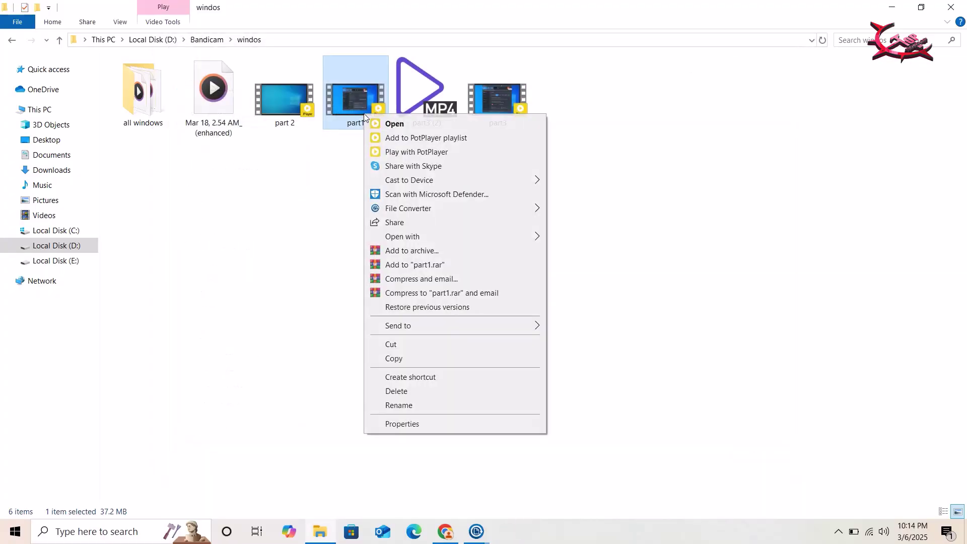
mouse_move(507, 210)
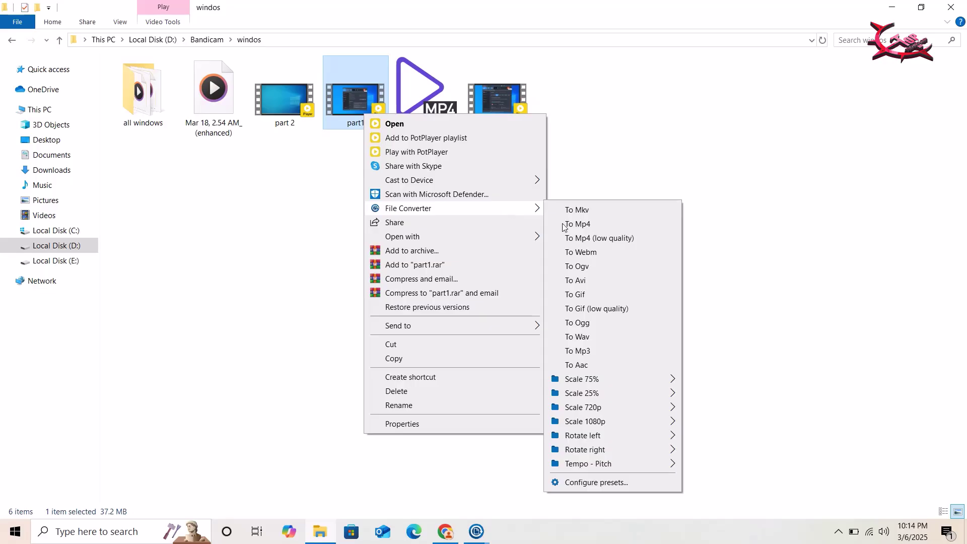
click(622, 352)
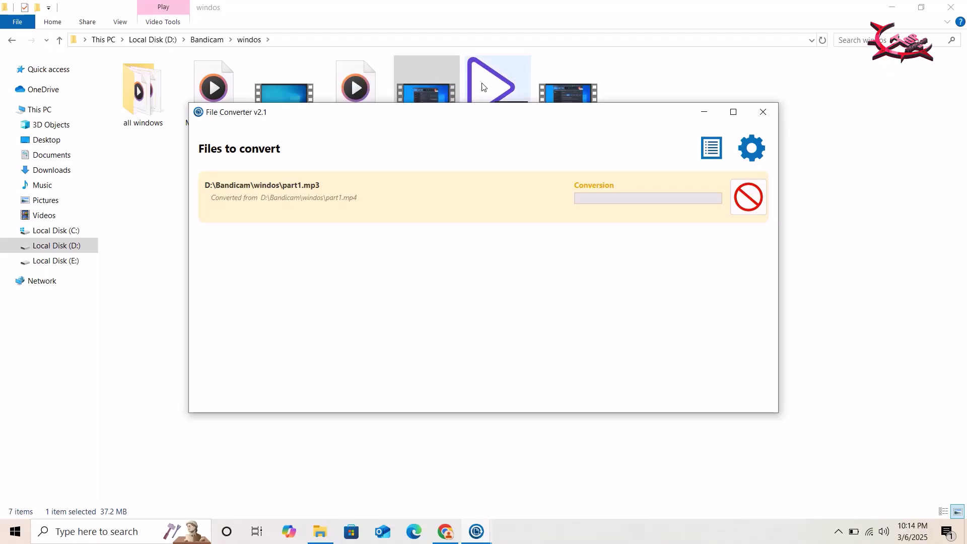
click(705, 113)
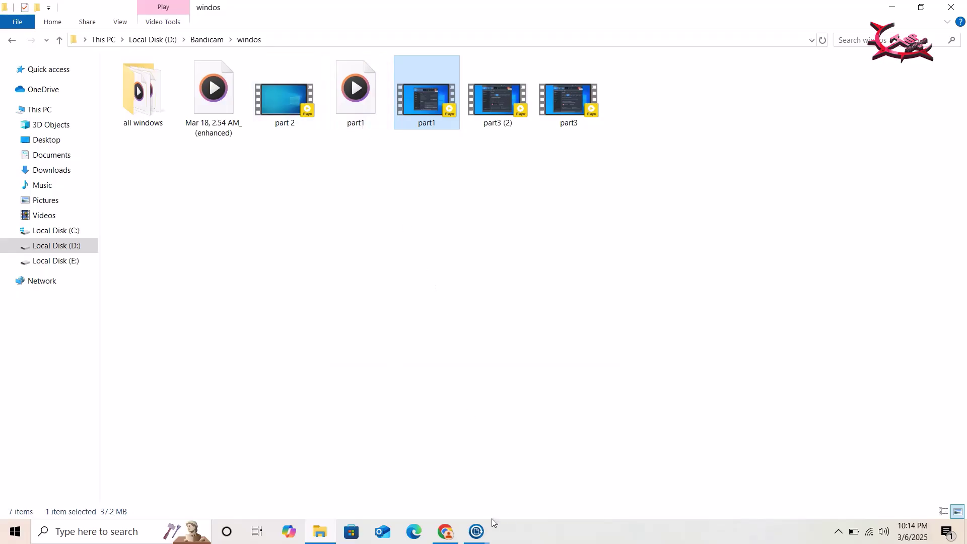
Step: Check the progress of the part1.mp3 conversion and minimize its window again
click(481, 530)
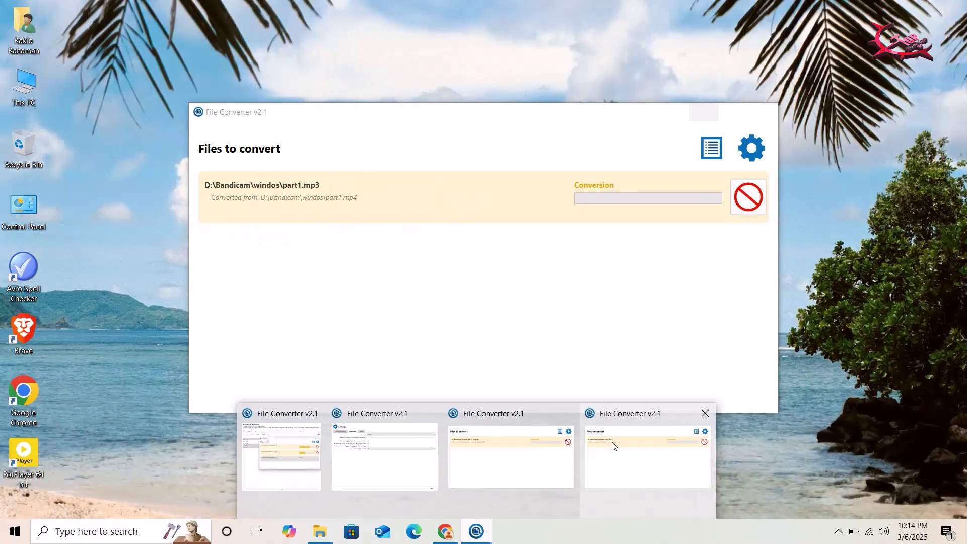
click(613, 446)
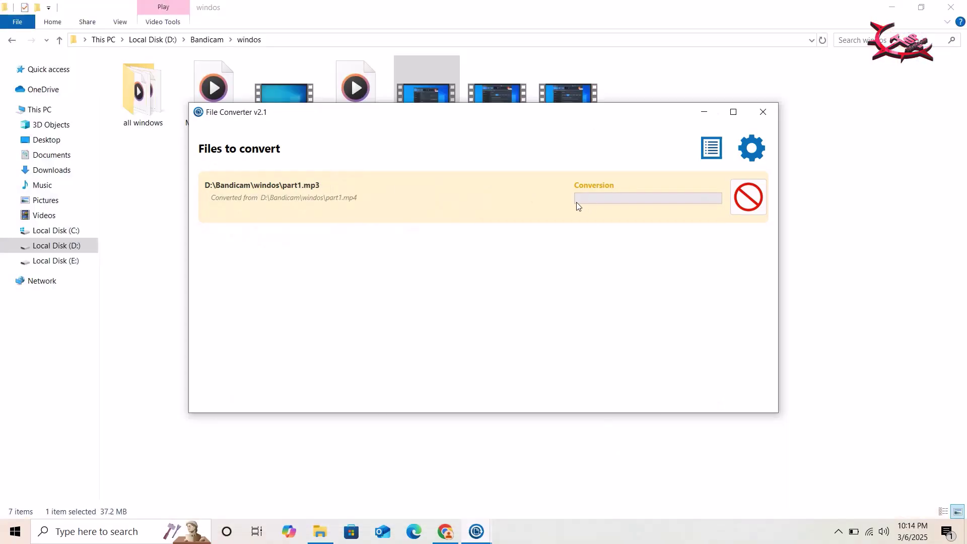
click(711, 114)
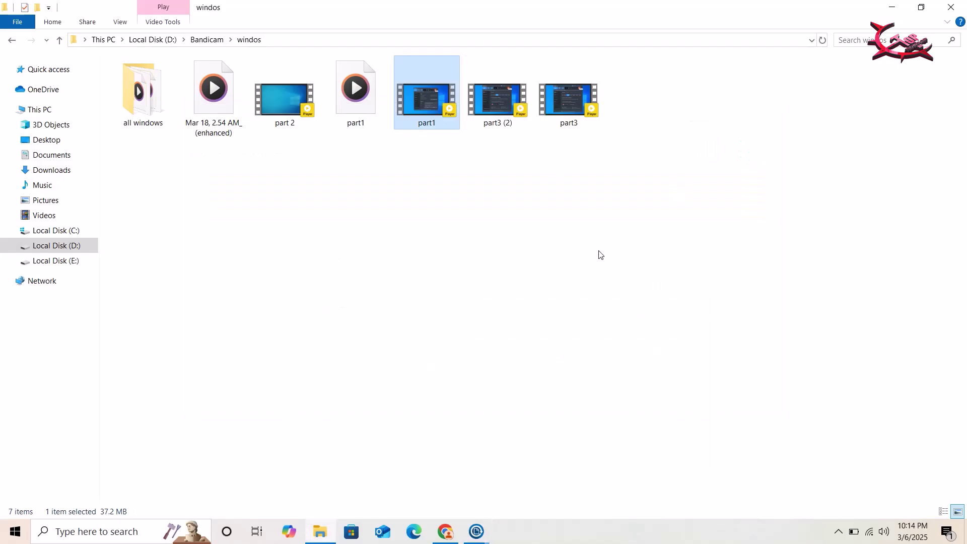
Step: Open the photo folder on Local Disk (D:) and check the New Text Document for File Converter options
click(78, 248)
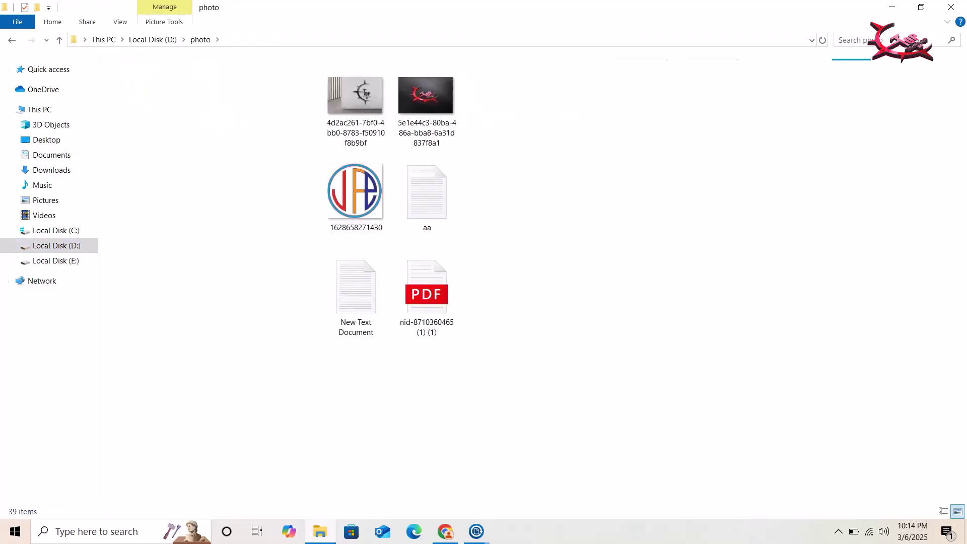
right_click(344, 293)
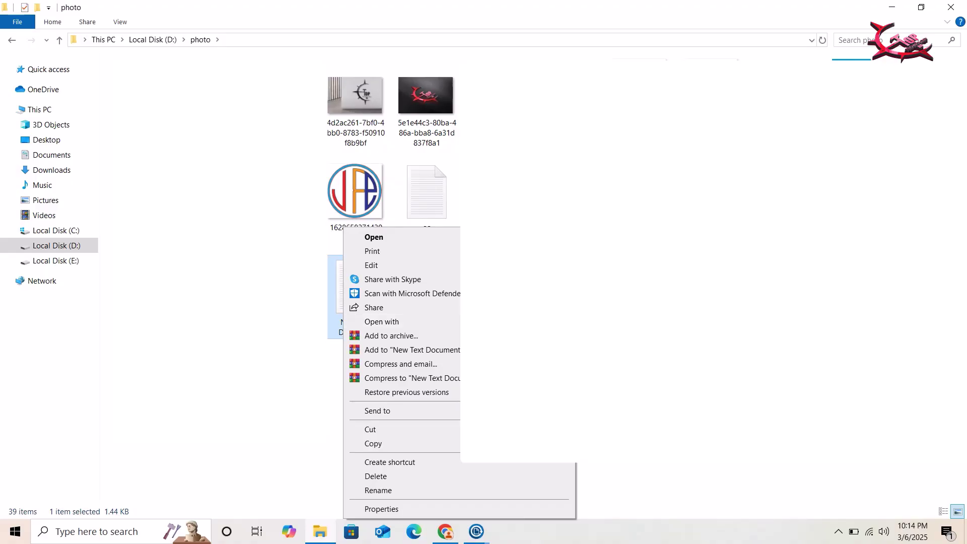
click(614, 297)
Step: Convert the PDF in the photo folder to PNG with File Converter and minimize the conversion window
right_click(433, 276)
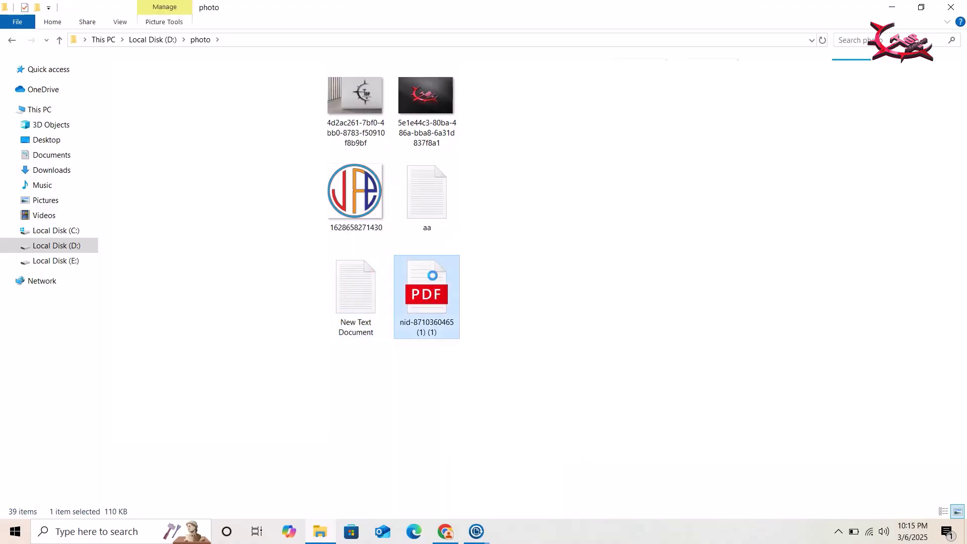
mouse_move(566, 297)
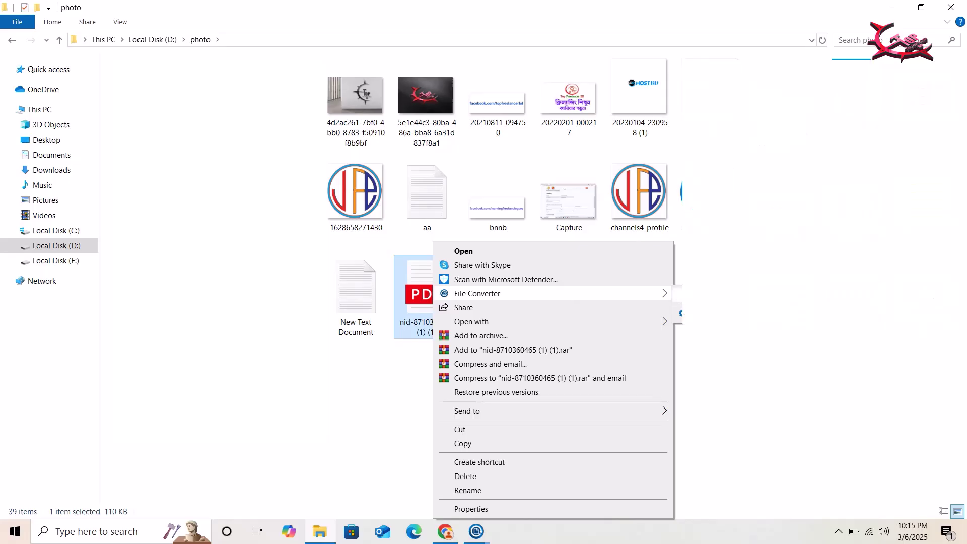
click(708, 294)
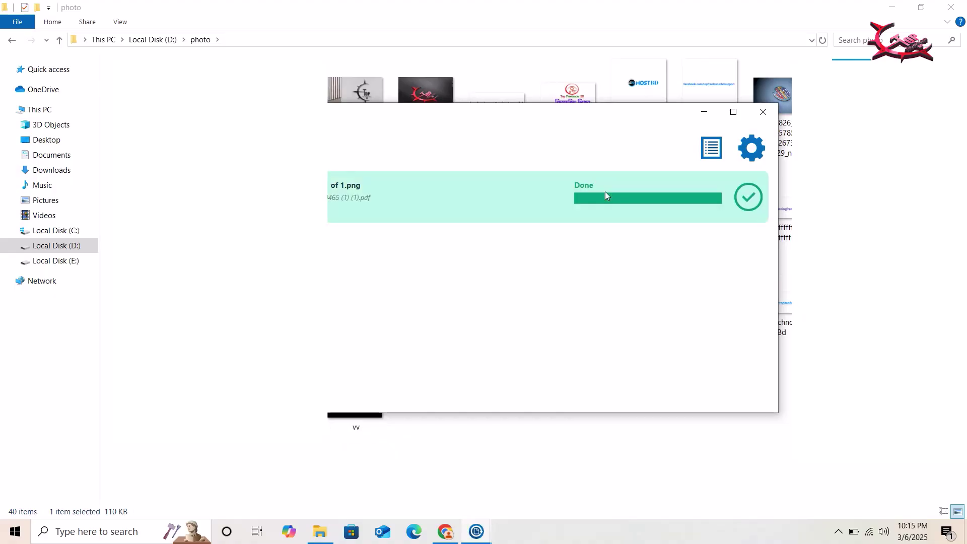
click(716, 114)
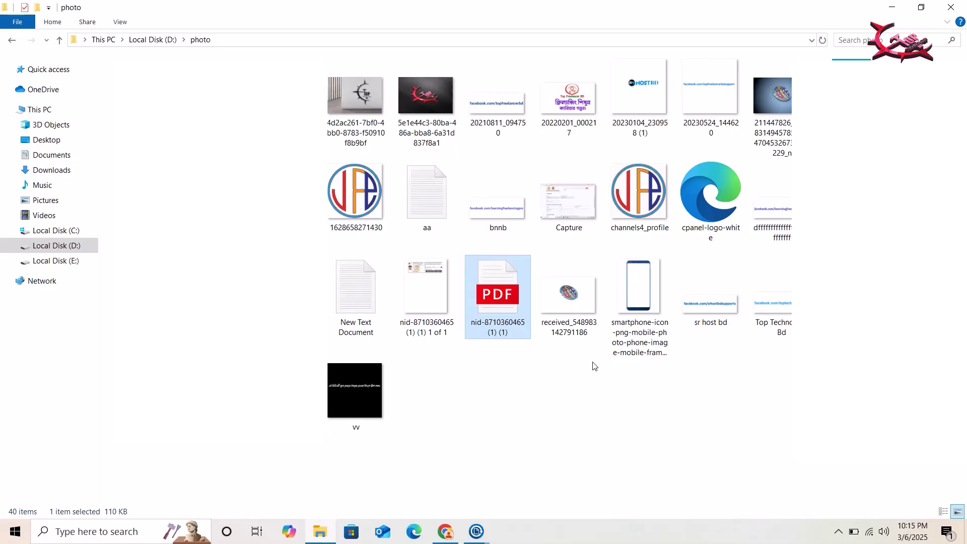
Step: Close the photo folder window and the open File Converter windows to return to the desktop
click(951, 7)
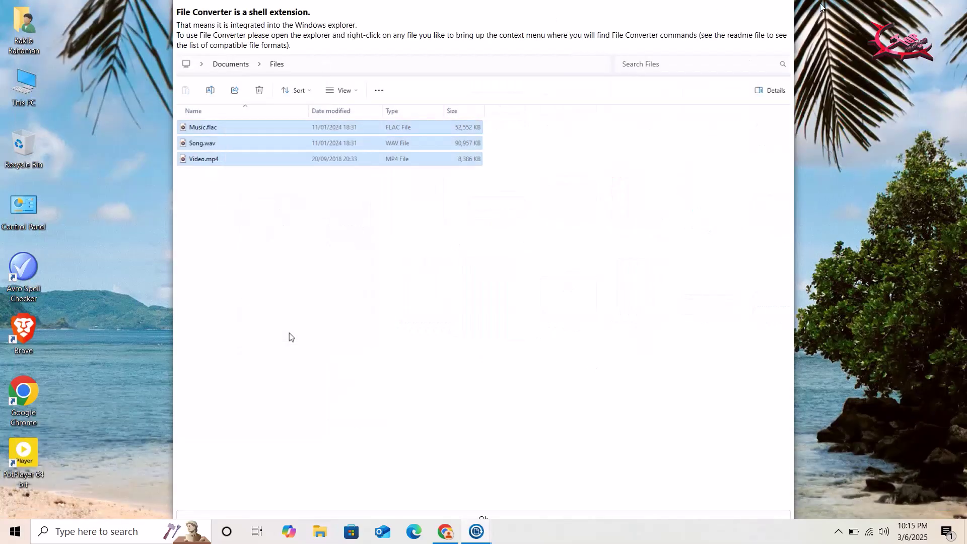
right_click(222, 127)
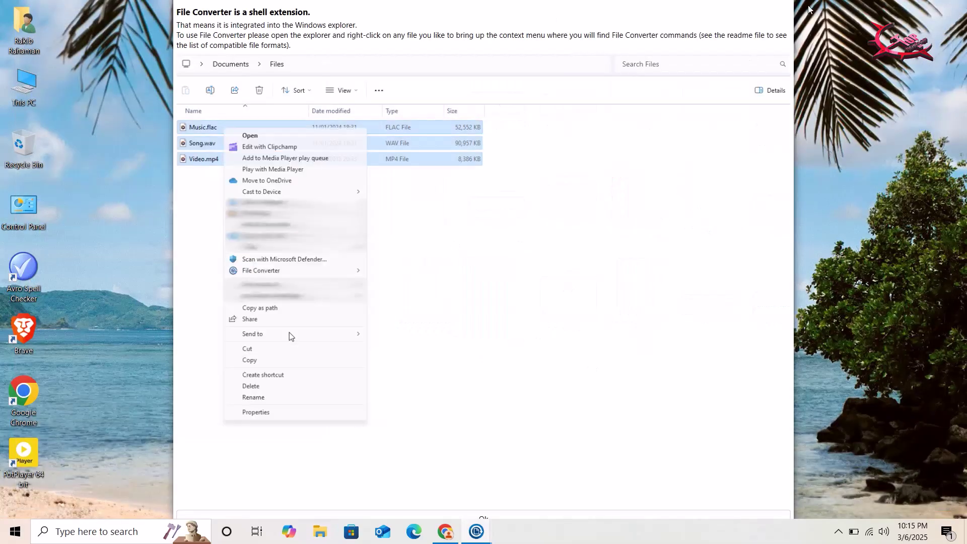
mouse_move(308, 271)
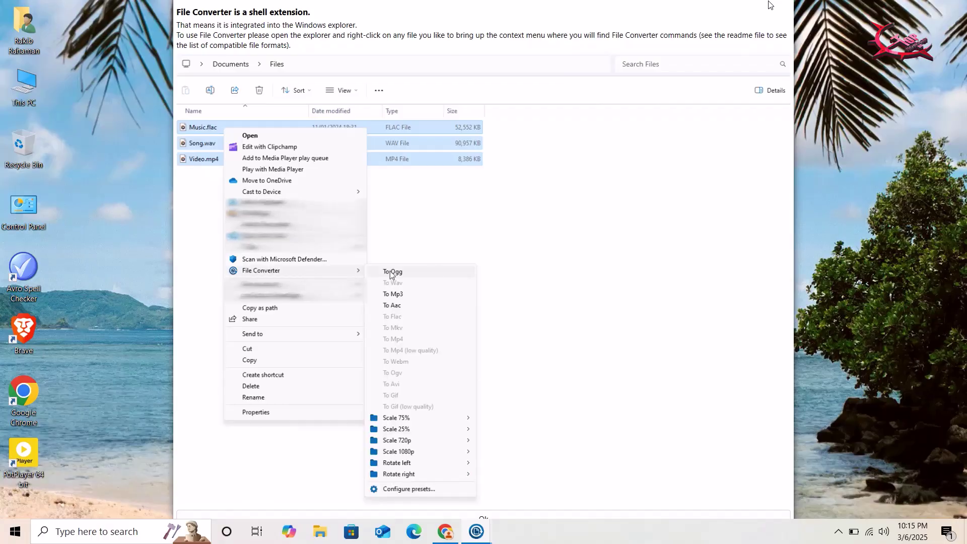
click(432, 273)
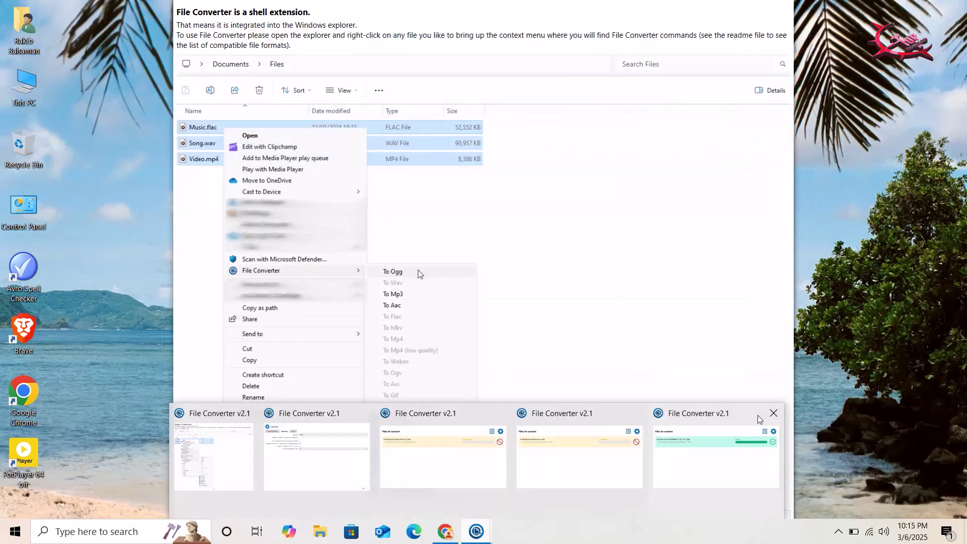
click(773, 413)
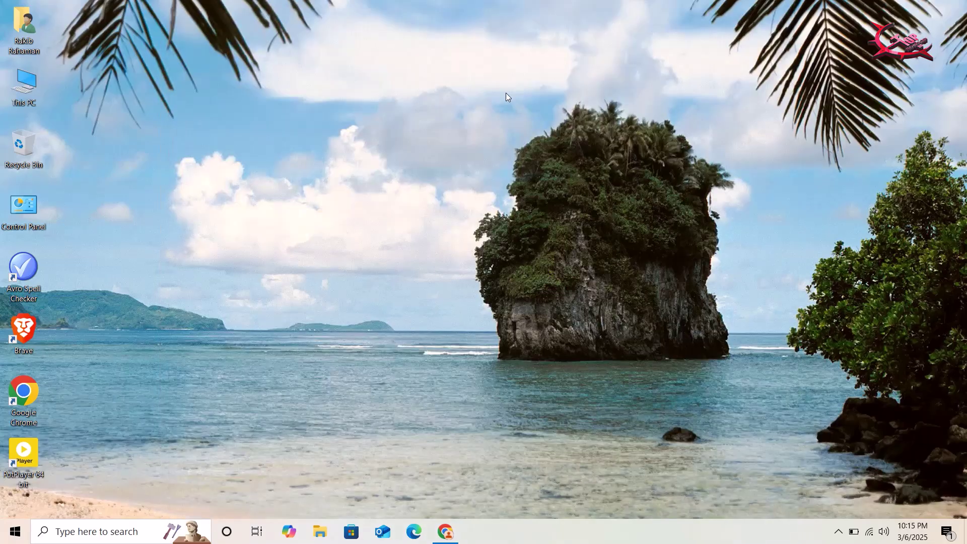